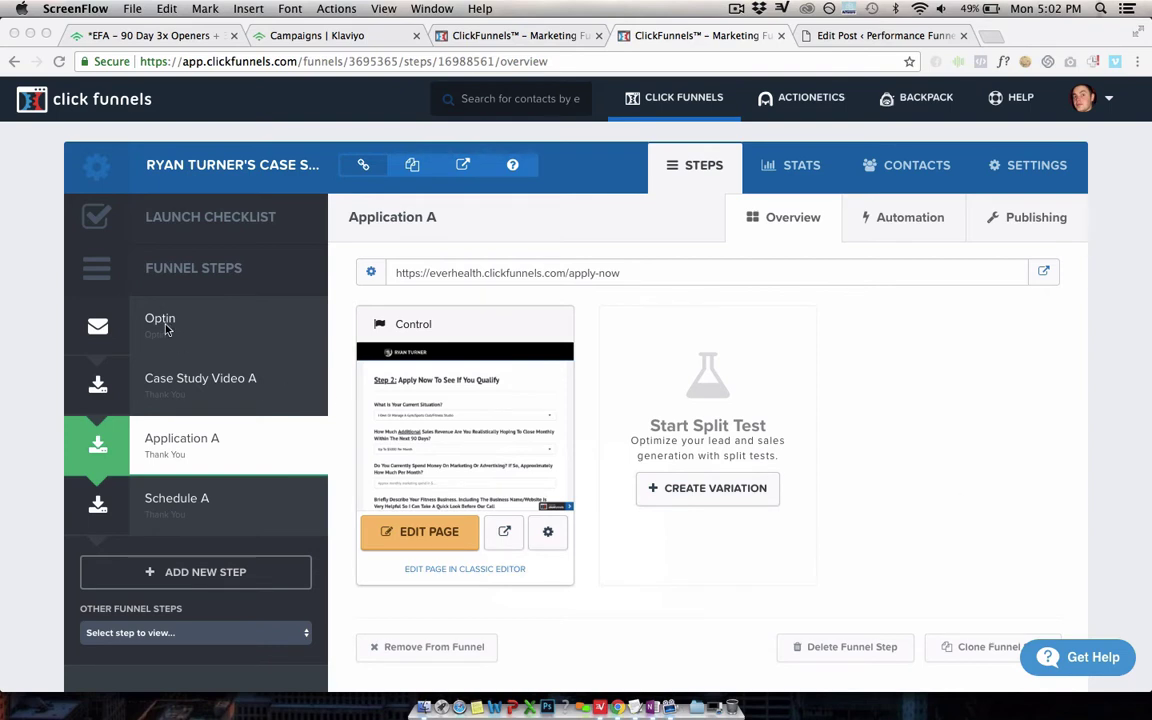
Step: Open the Optin funnel step, preview its Control page and review the headline, testimonials and footer
click(921, 393)
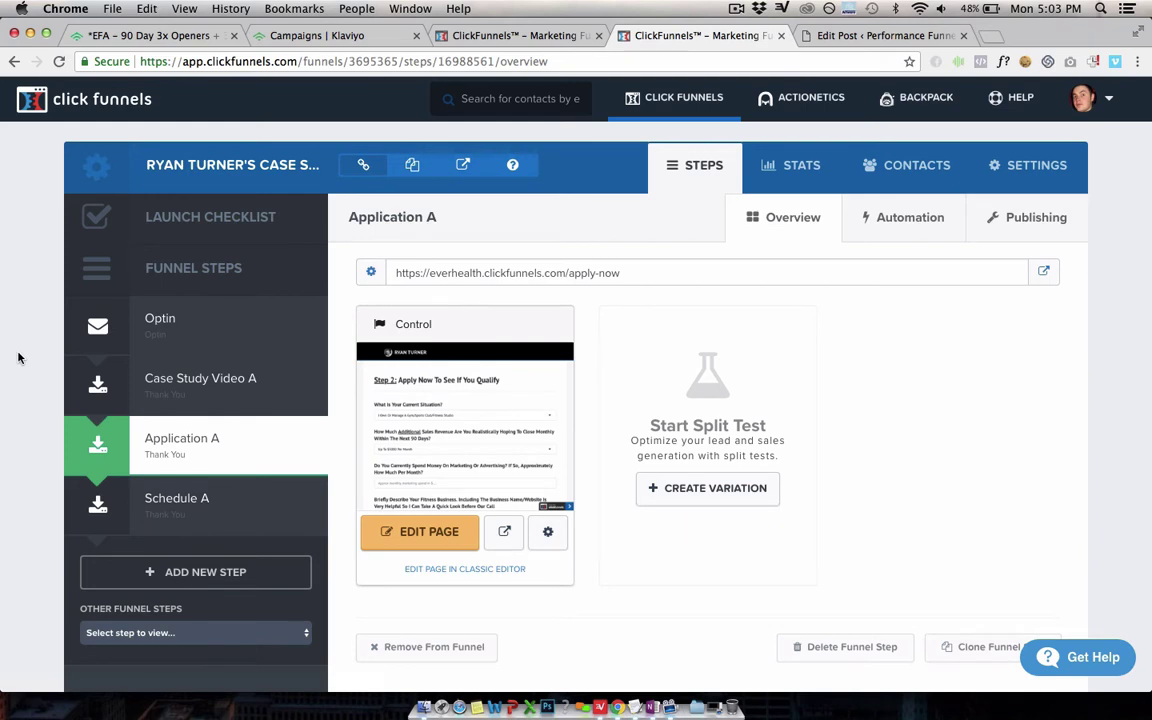
click(174, 339)
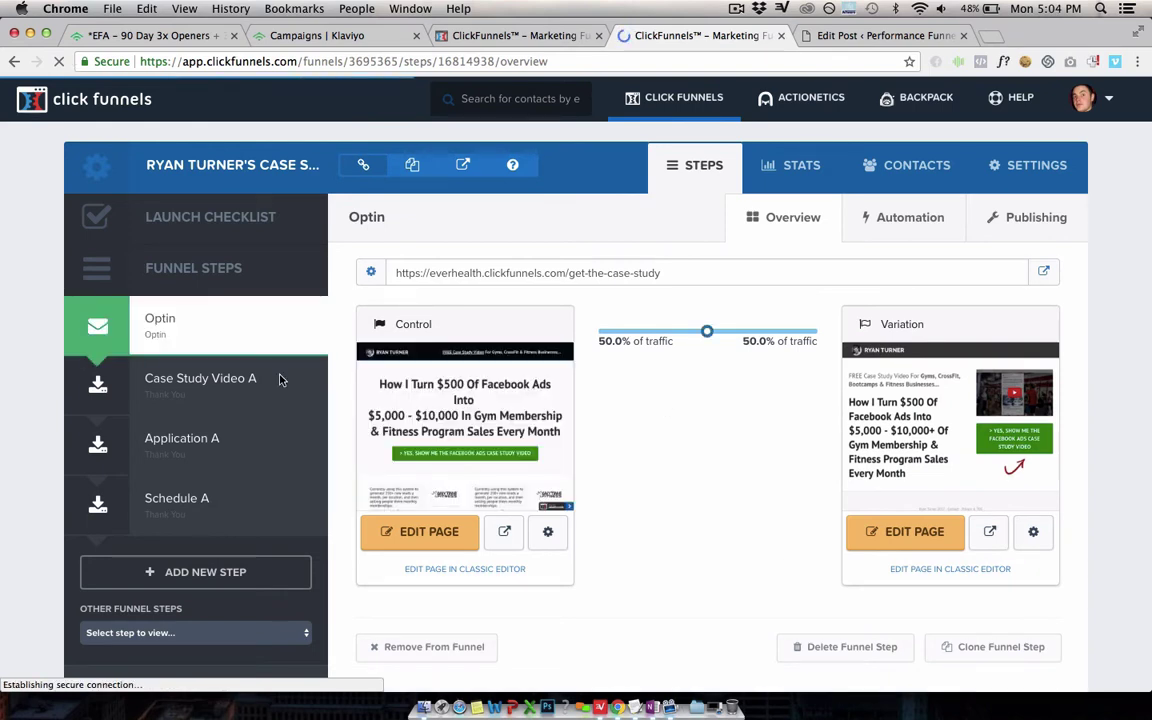
mouse_move(453, 441)
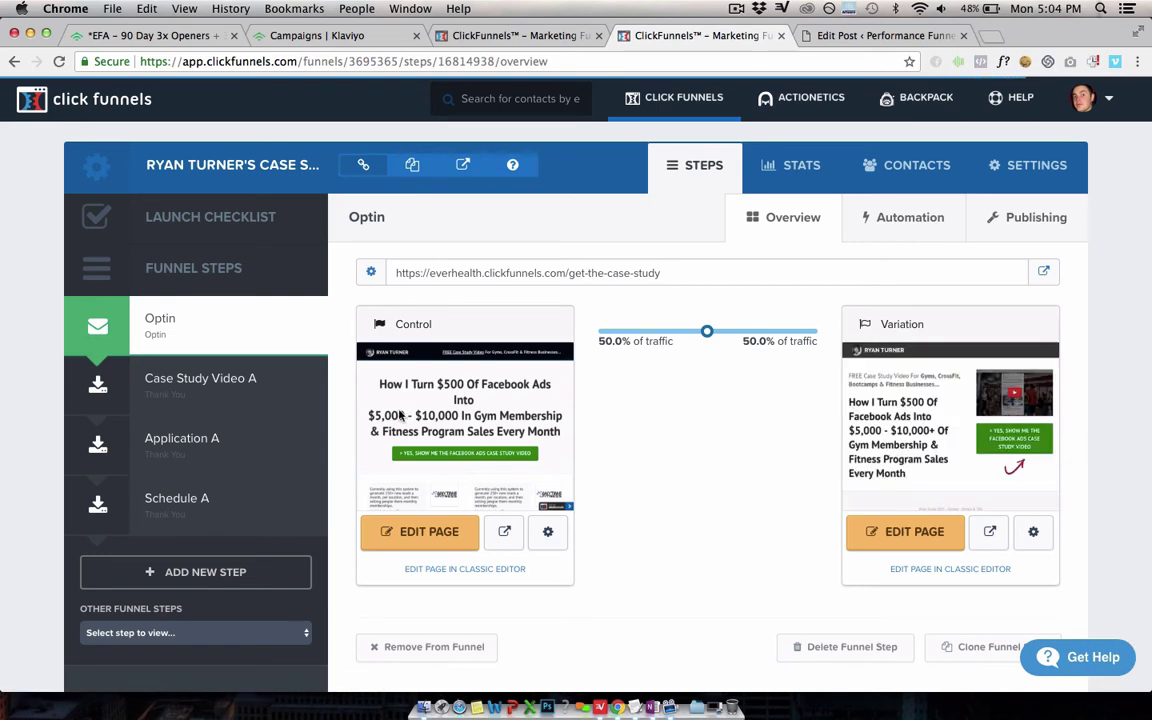
mouse_move(524, 487)
click(504, 531)
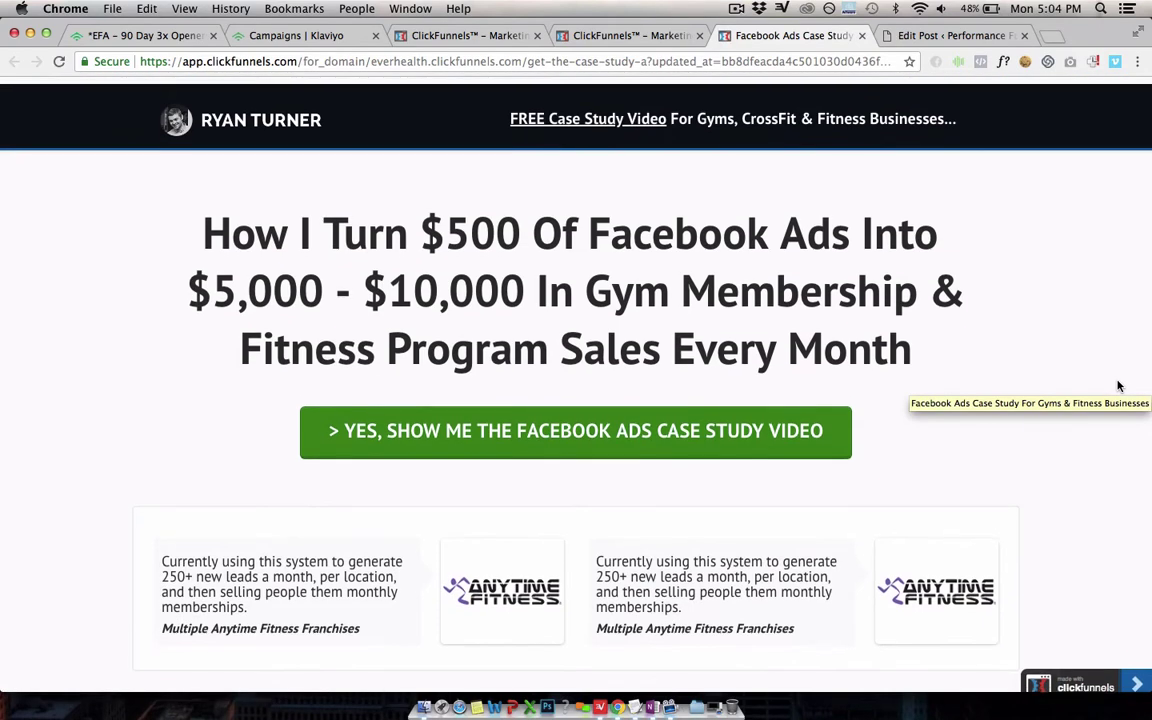
scroll(1119, 386, down, 1)
scroll(1119, 386, up, 1)
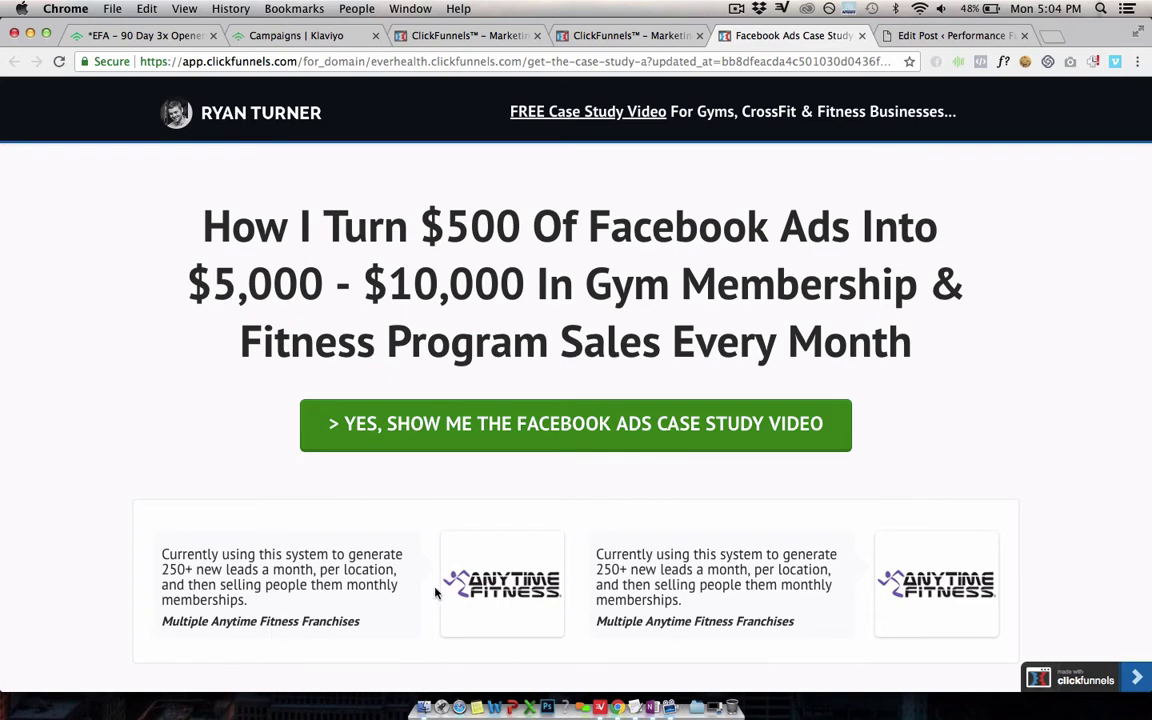
drag(304, 606, 279, 585)
click(738, 608)
scroll(698, 623, down, 2)
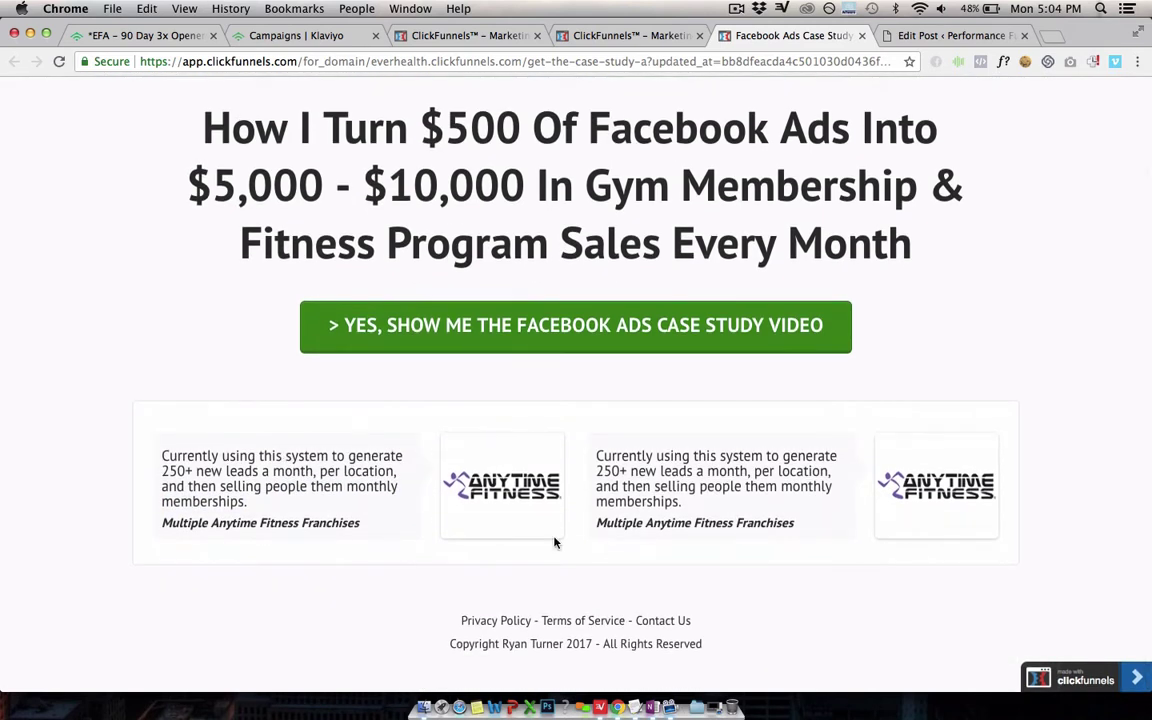
scroll(675, 518, up, 1)
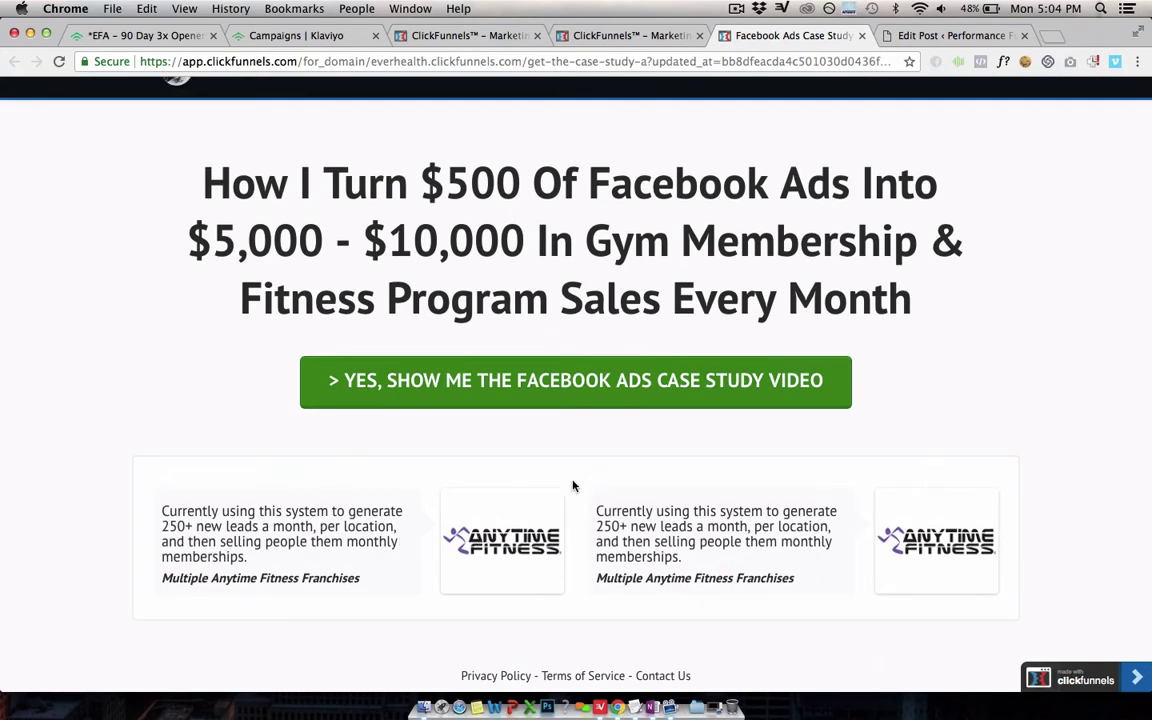
Step: View the email opt-in popup behind the Control page's case study video button, and close it without submitting
click(547, 402)
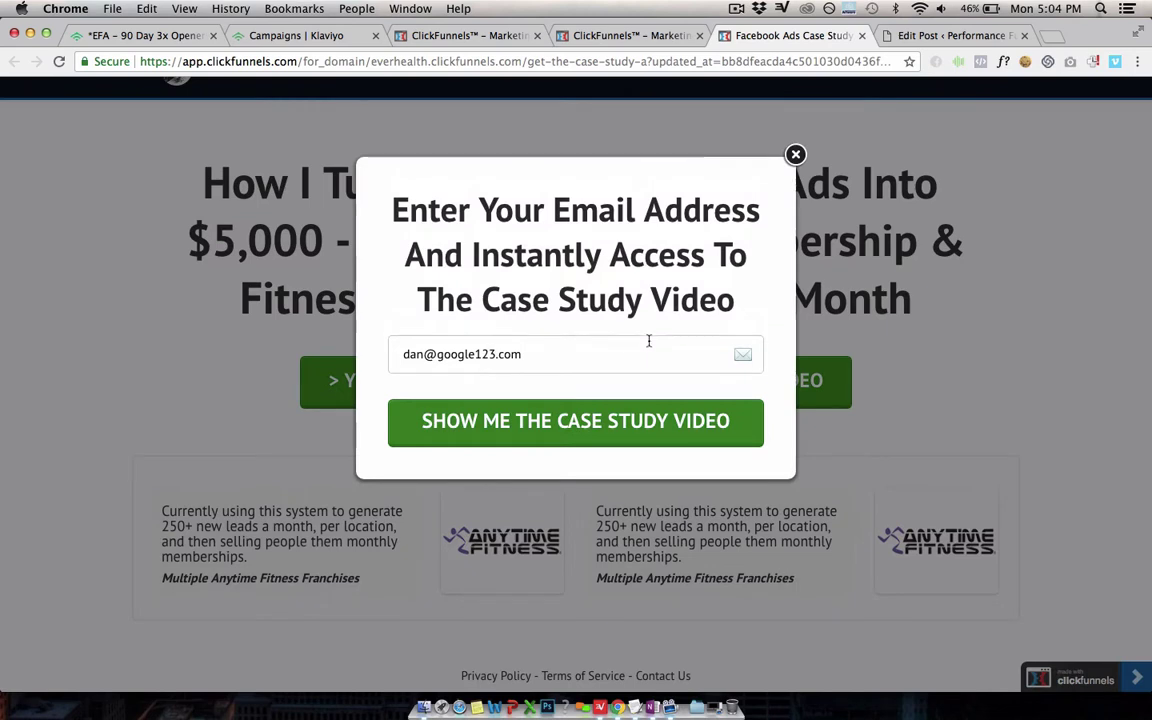
click(650, 359)
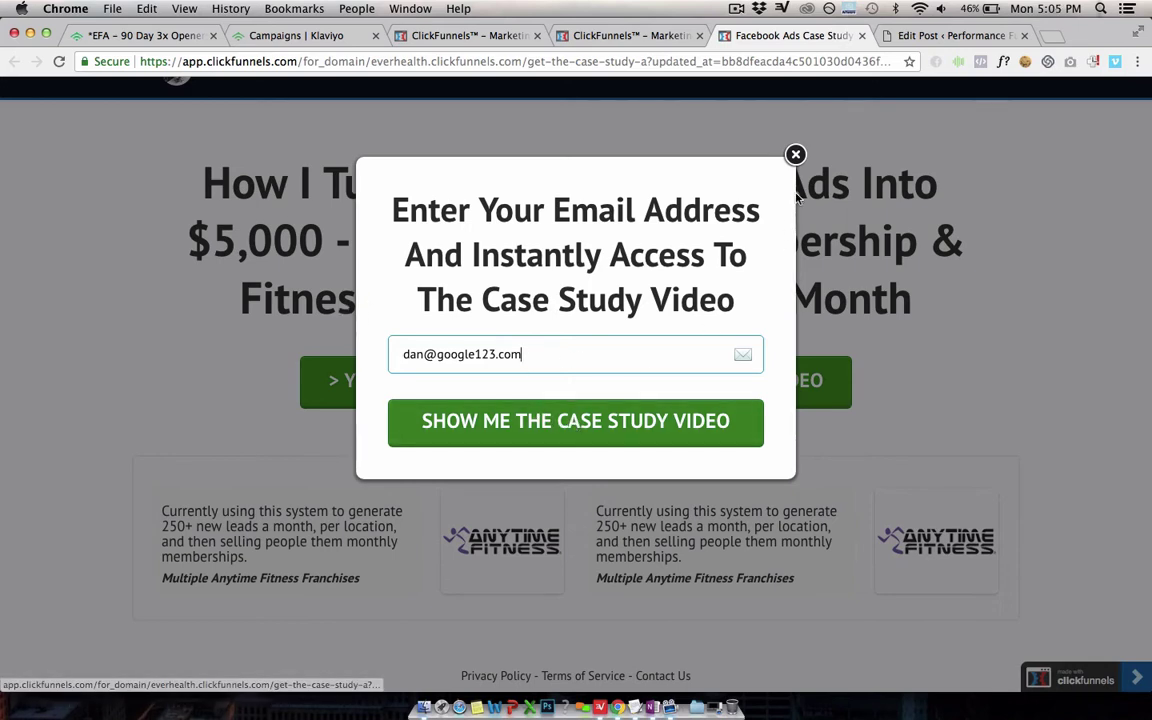
click(796, 156)
scroll(1039, 409, up, 2)
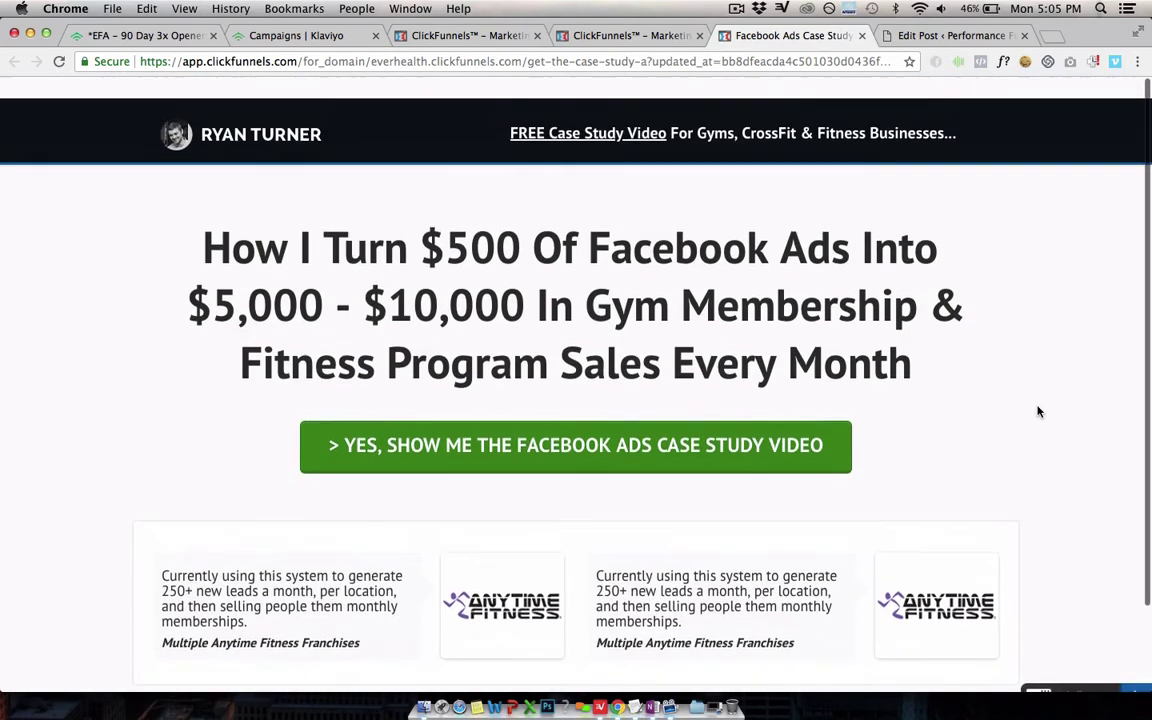
Step: Return to the funnel's Optin overview and preview the Variation page of the split test
click(630, 35)
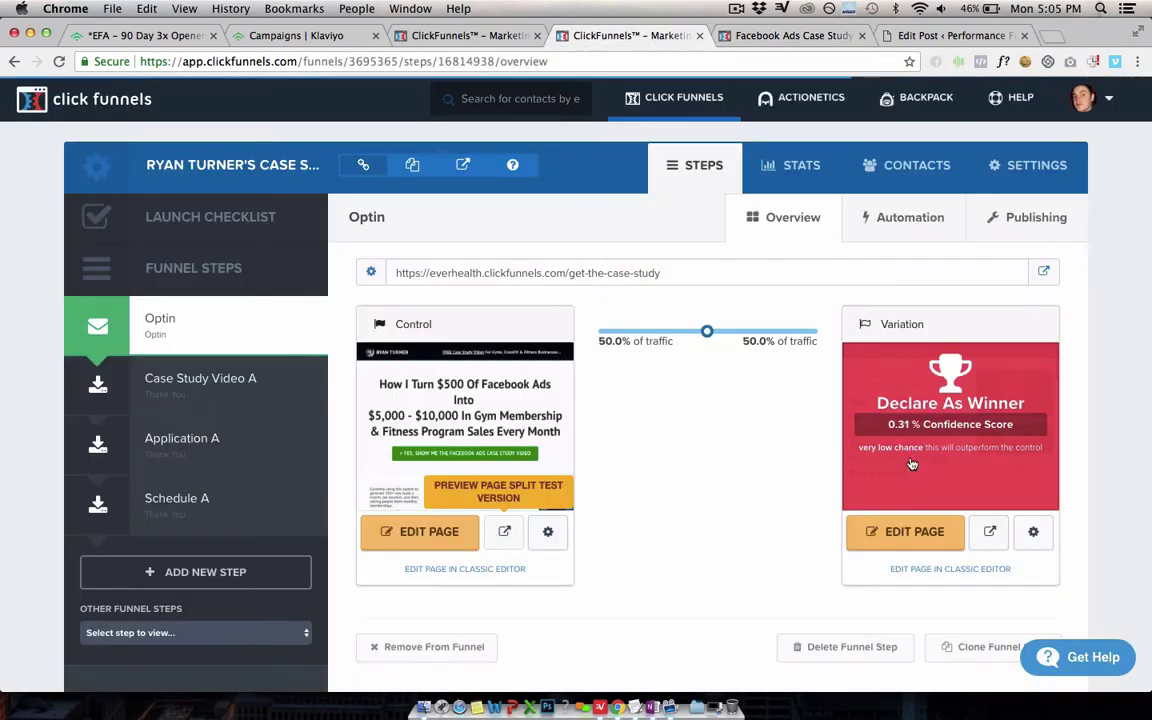
click(992, 536)
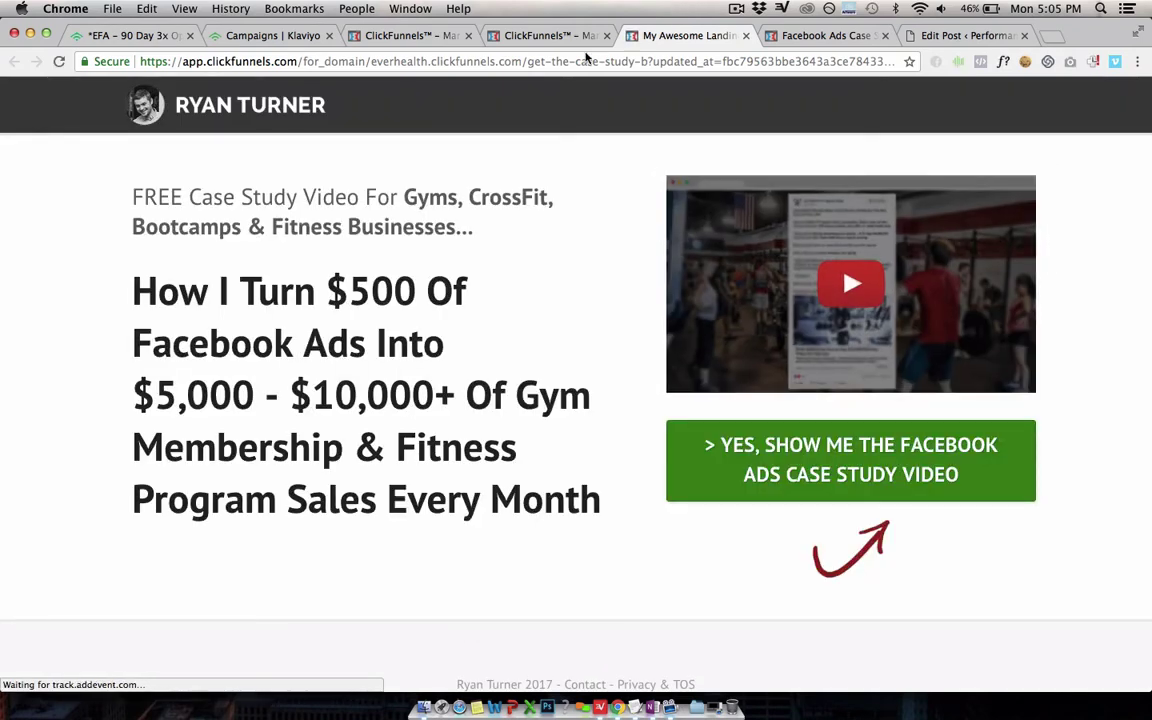
scroll(380, 410, down, 2)
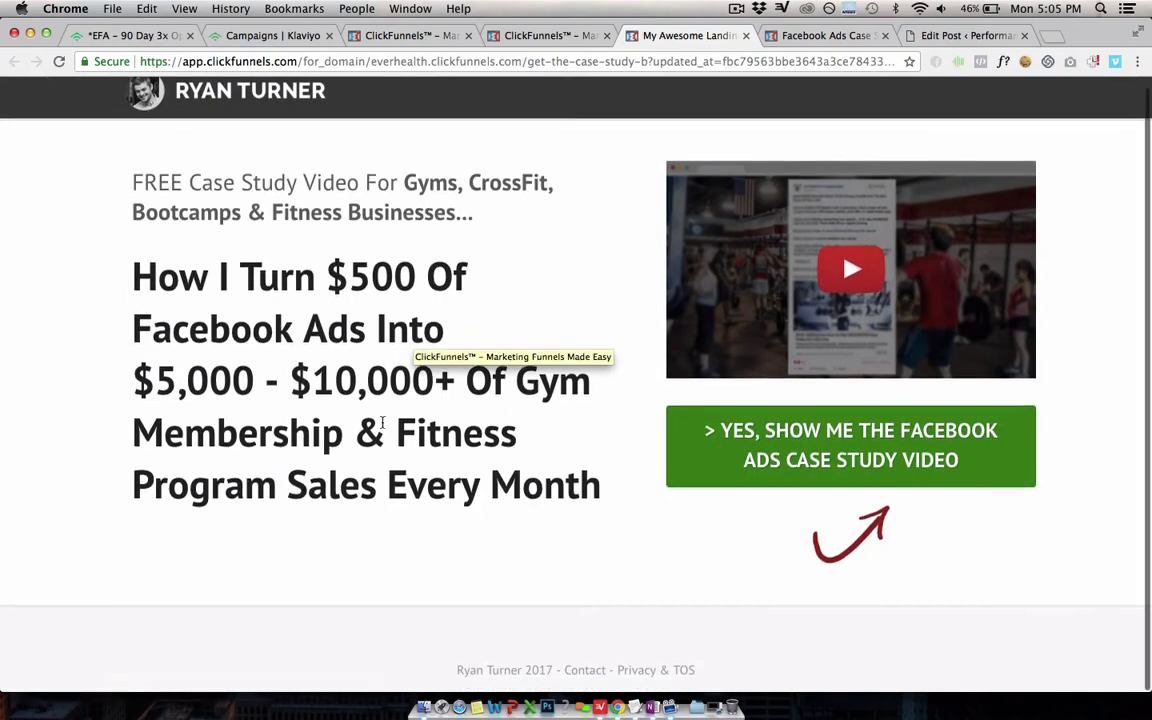
scroll(382, 427, down, 1)
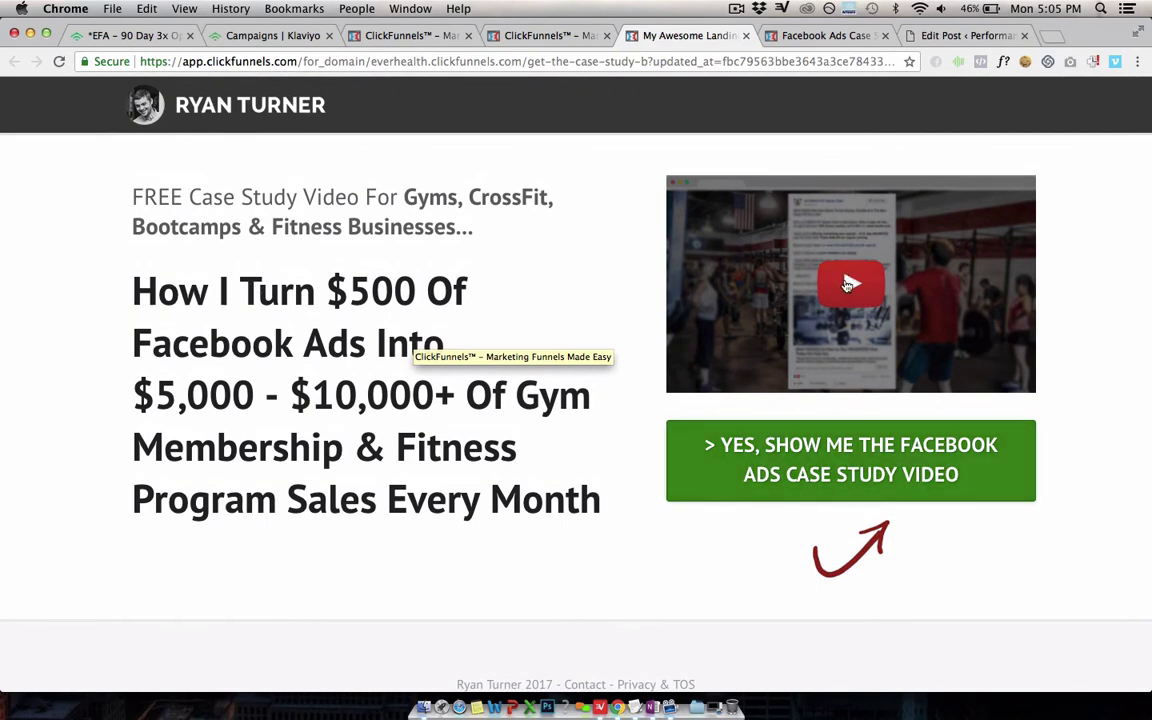
Step: View the opt-in popup behind the Variation page's video image, dismiss it and close the Variation preview
click(760, 250)
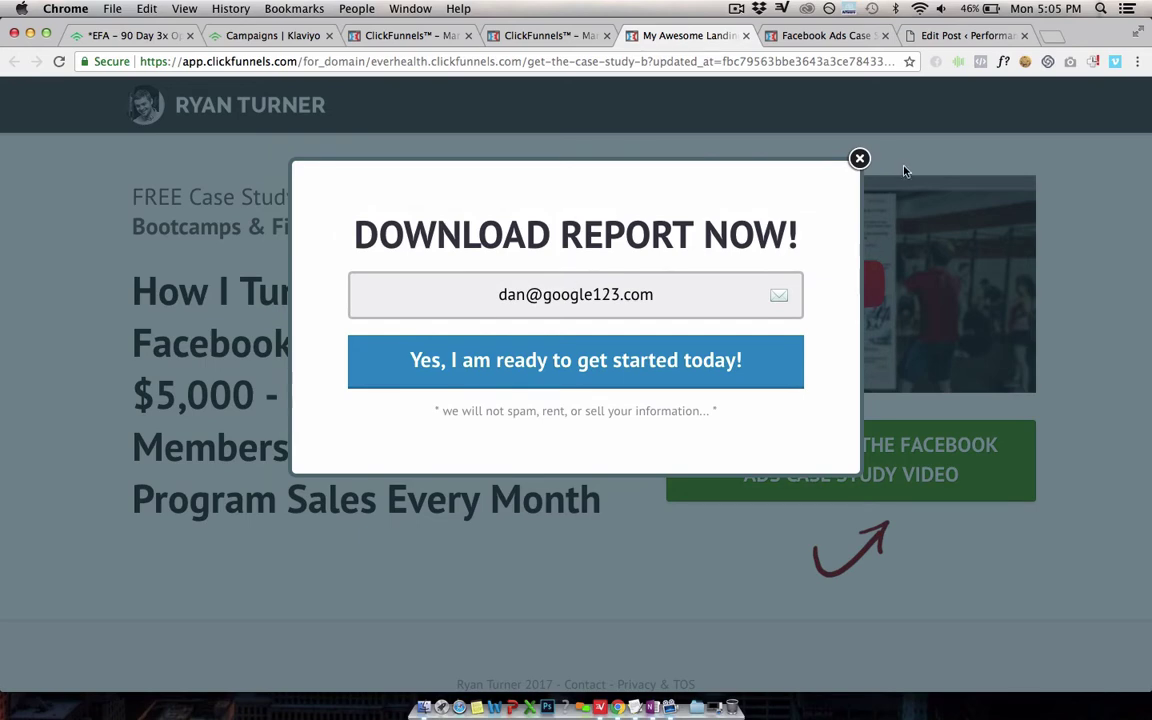
click(772, 149)
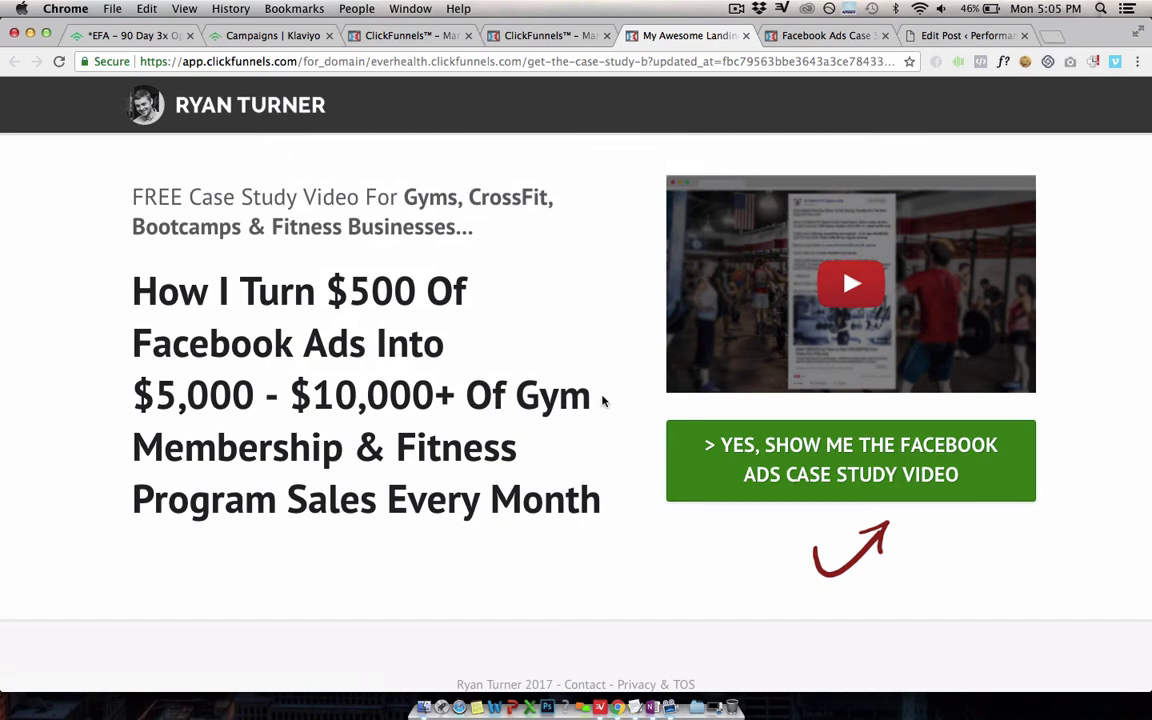
click(850, 287)
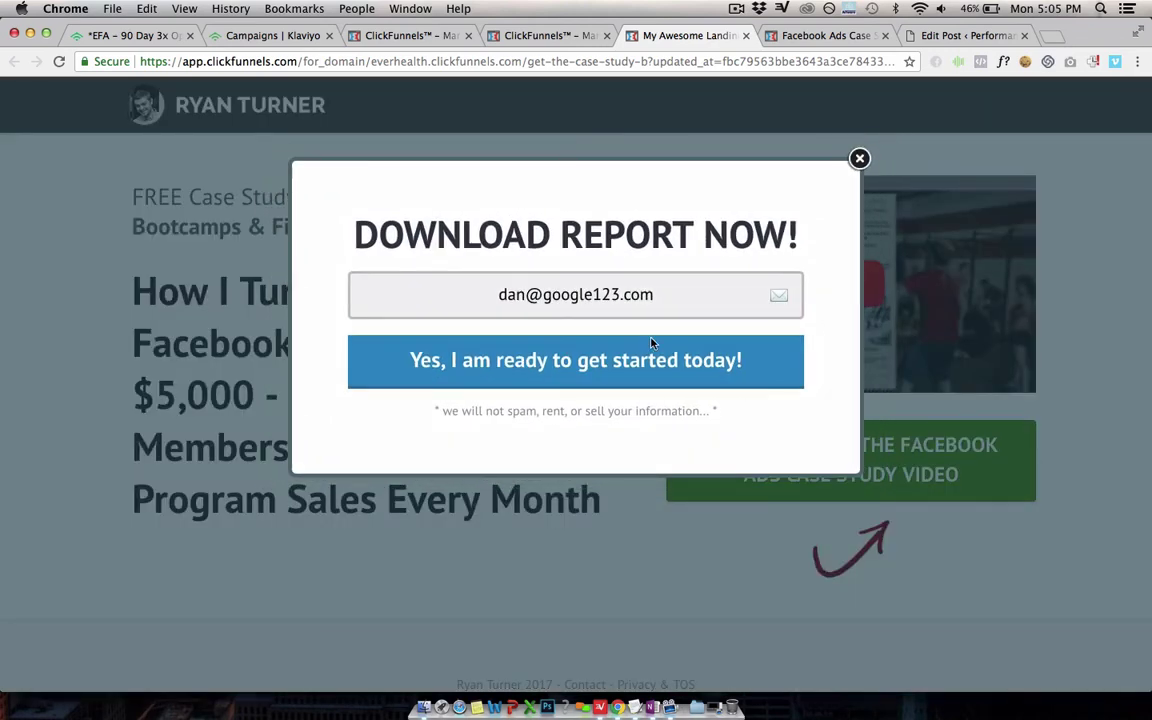
click(859, 159)
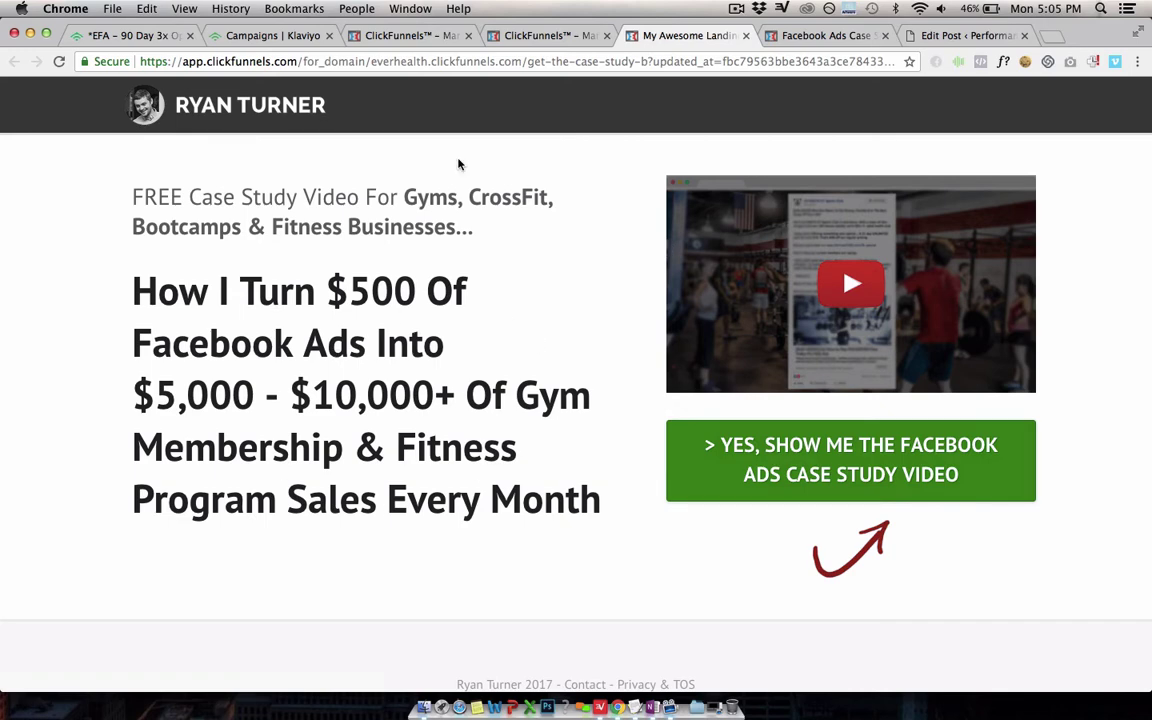
mouse_move(703, 53)
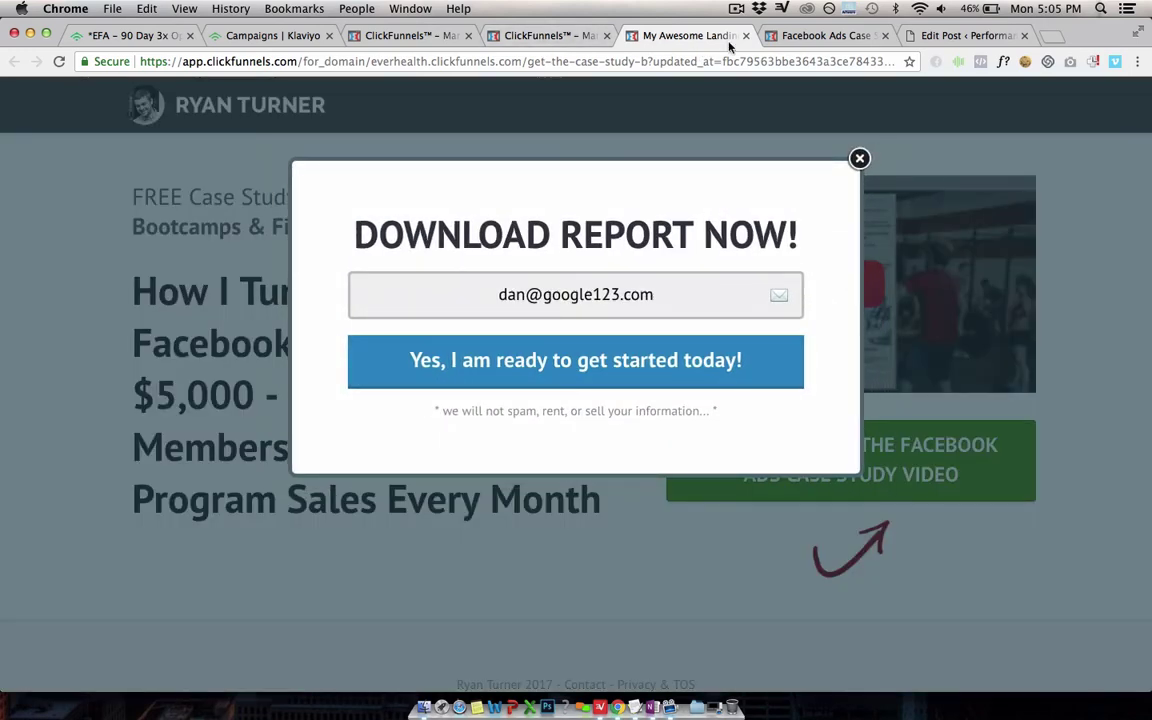
click(745, 36)
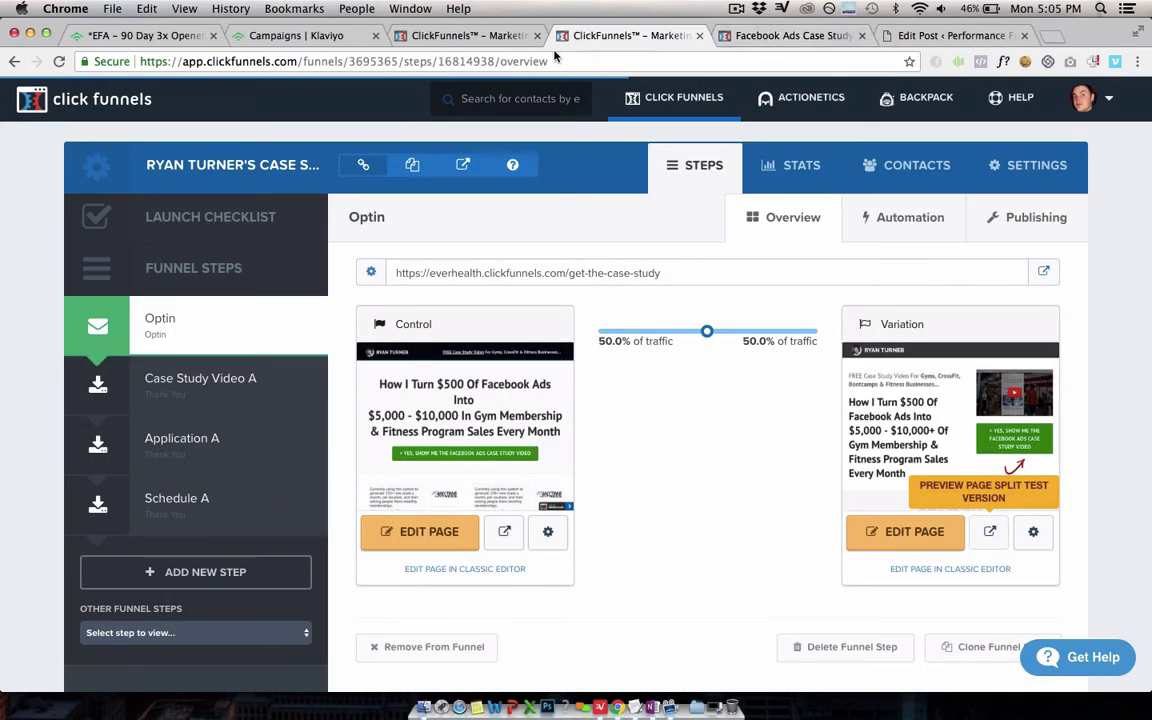
Step: Open the Case Study Video A funnel step and preview its Control page
click(218, 390)
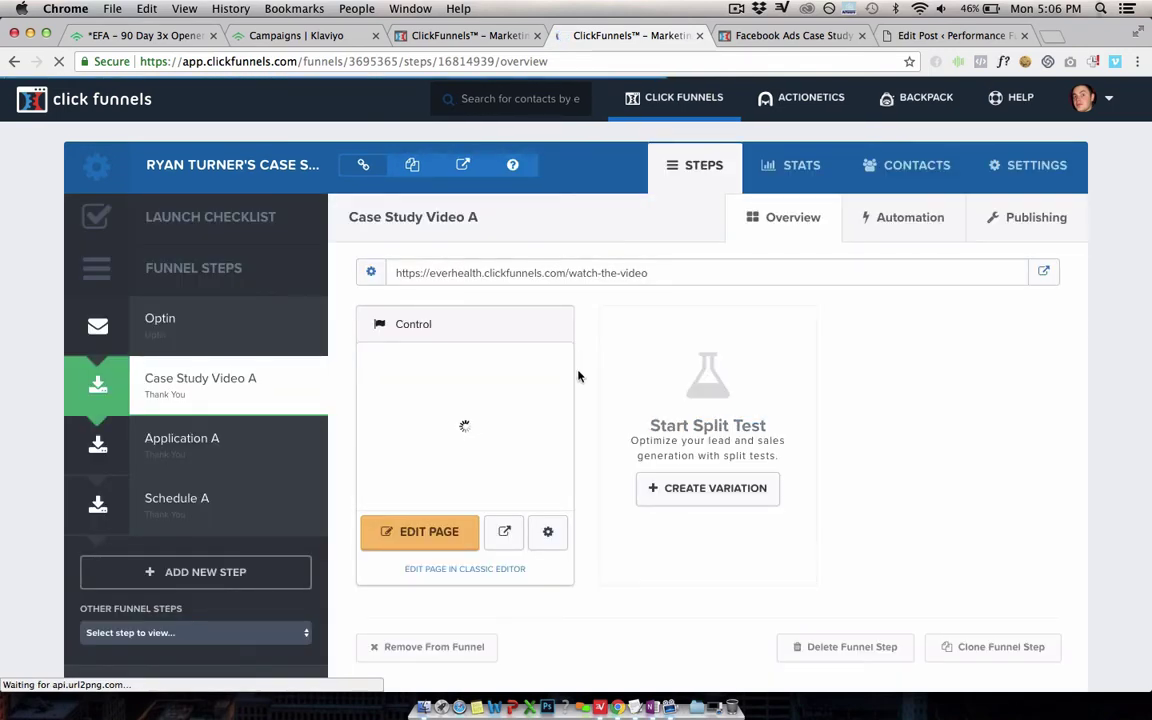
click(515, 532)
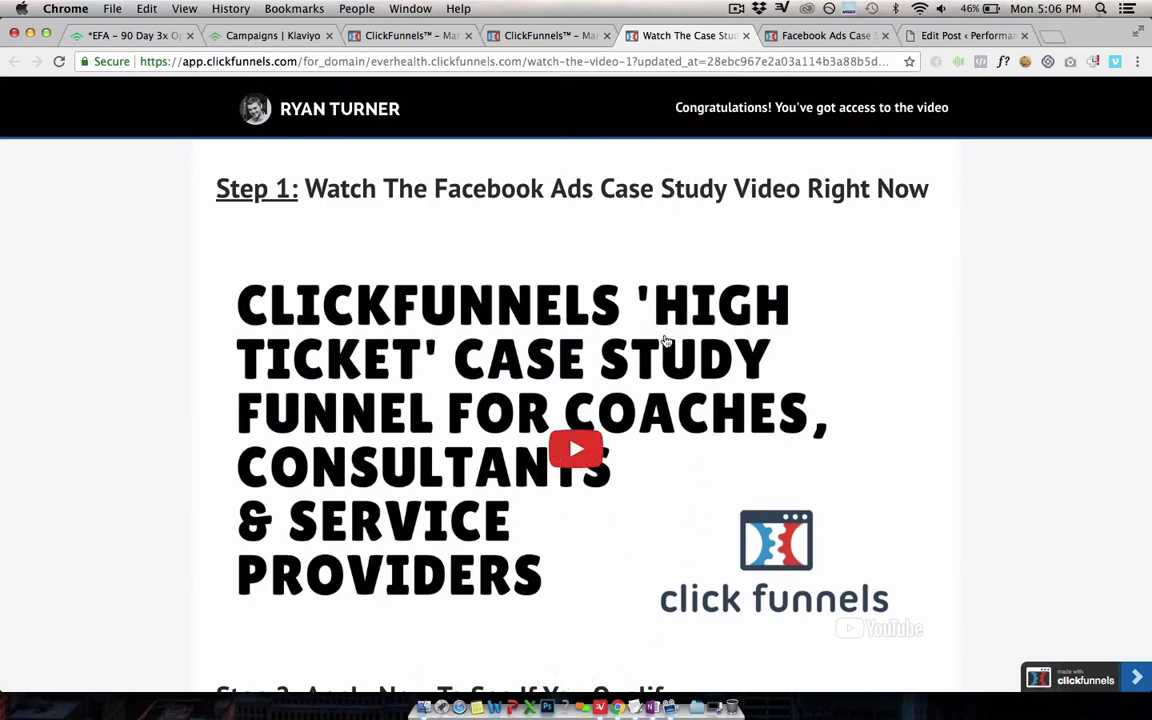
scroll(1059, 452, down, 1)
scroll(1059, 452, down, 2)
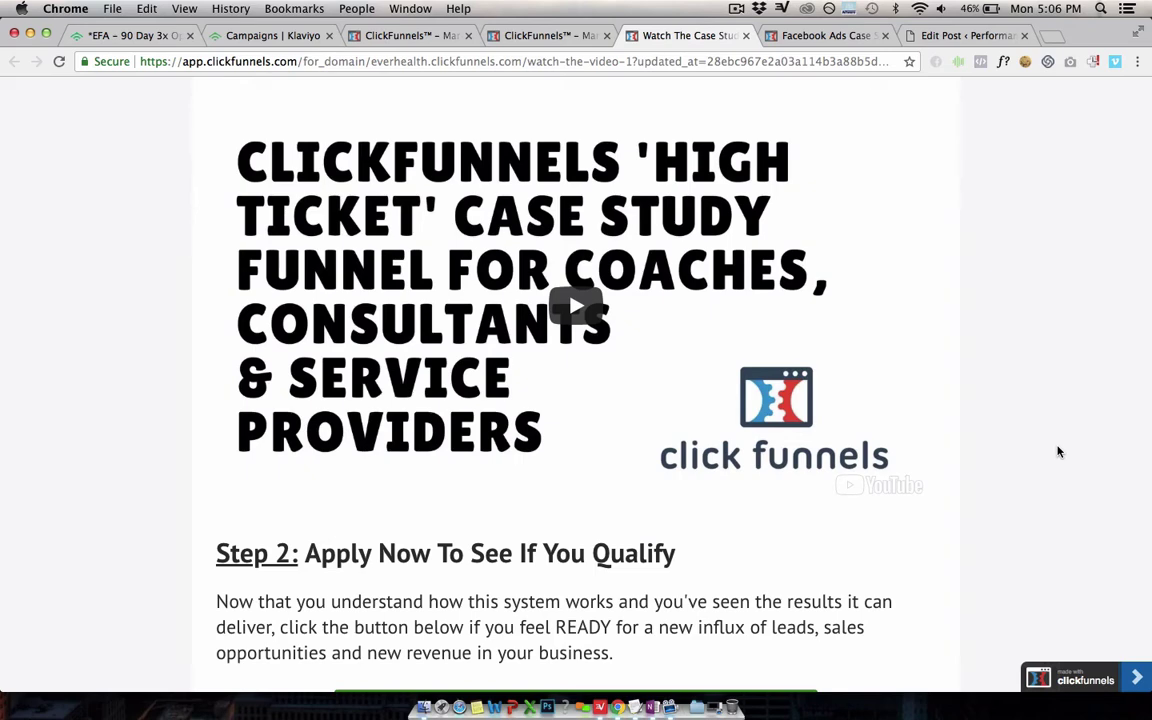
scroll(1059, 452, up, 3)
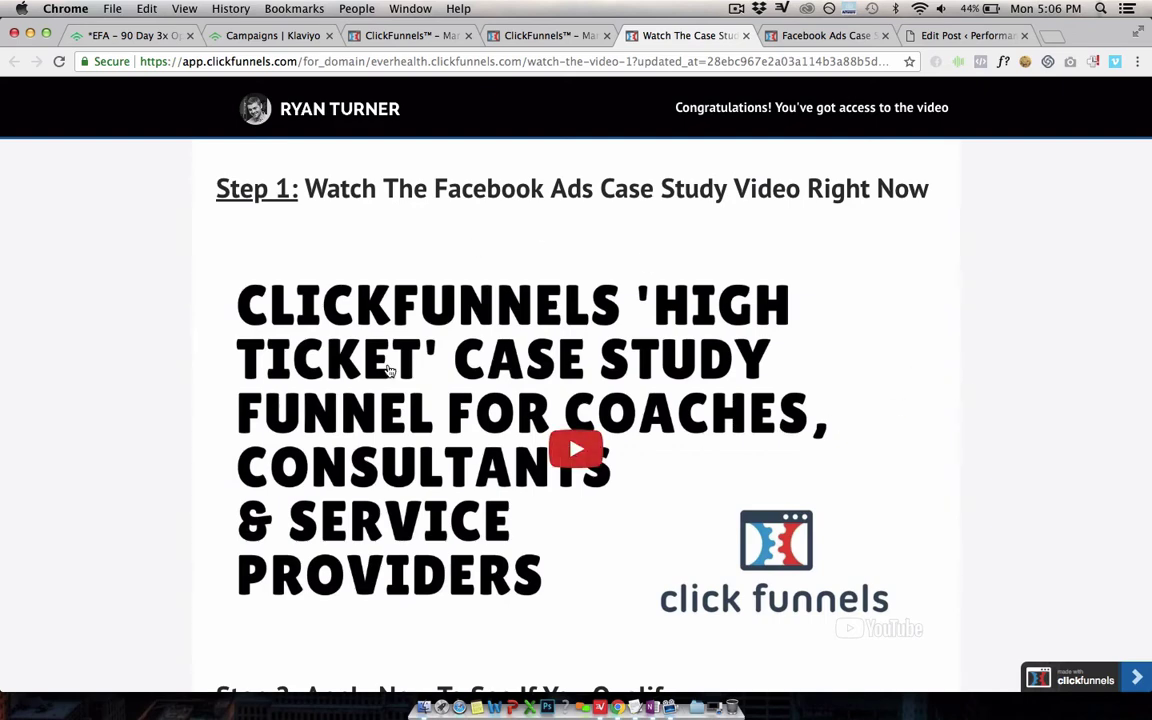
Step: Play and pause the embedded case study video, and review the application section and client logos below it
click(515, 408)
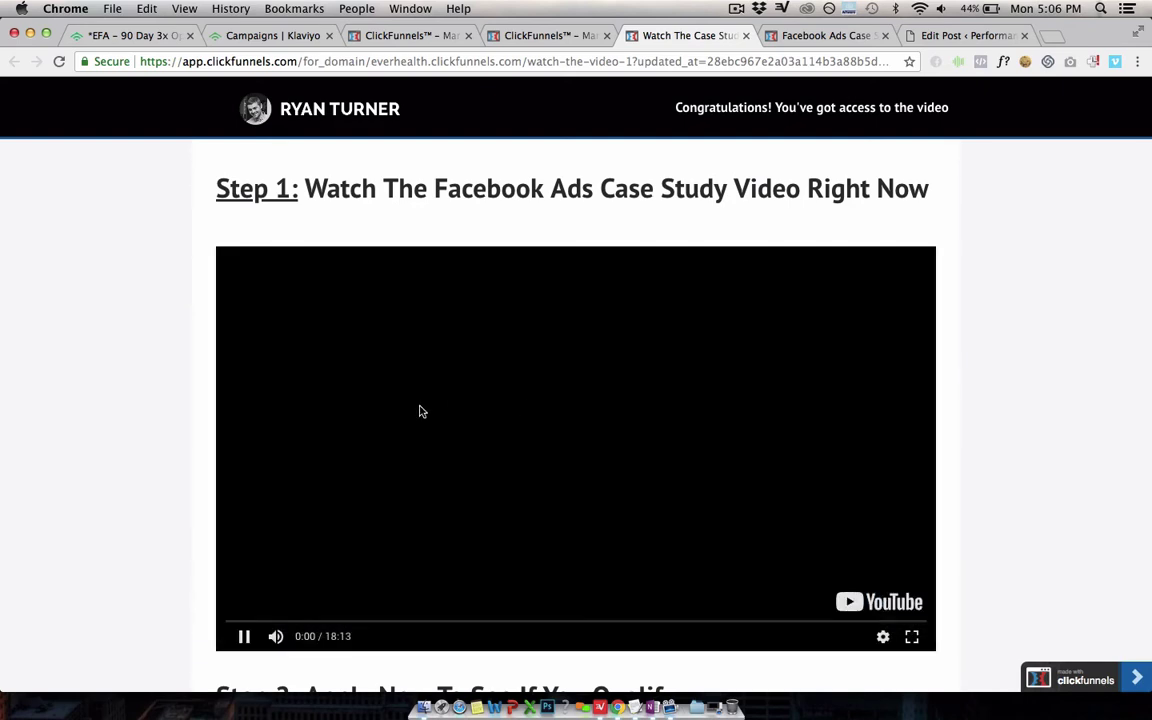
click(244, 636)
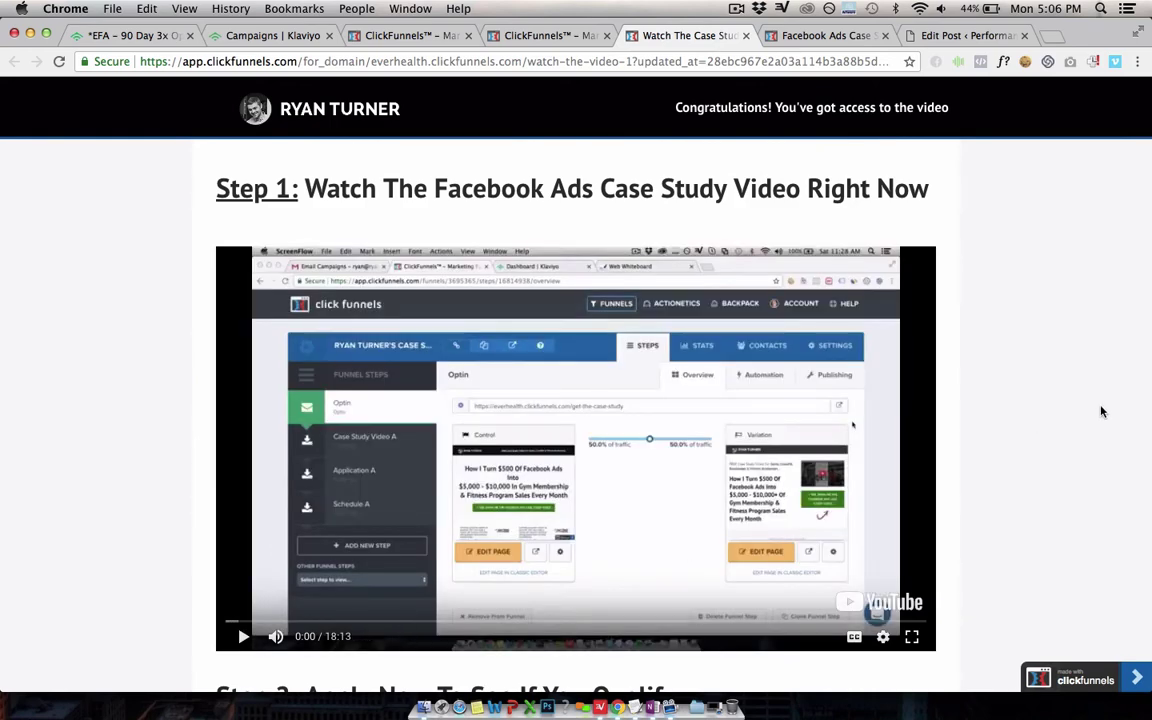
scroll(1101, 411, down, 10)
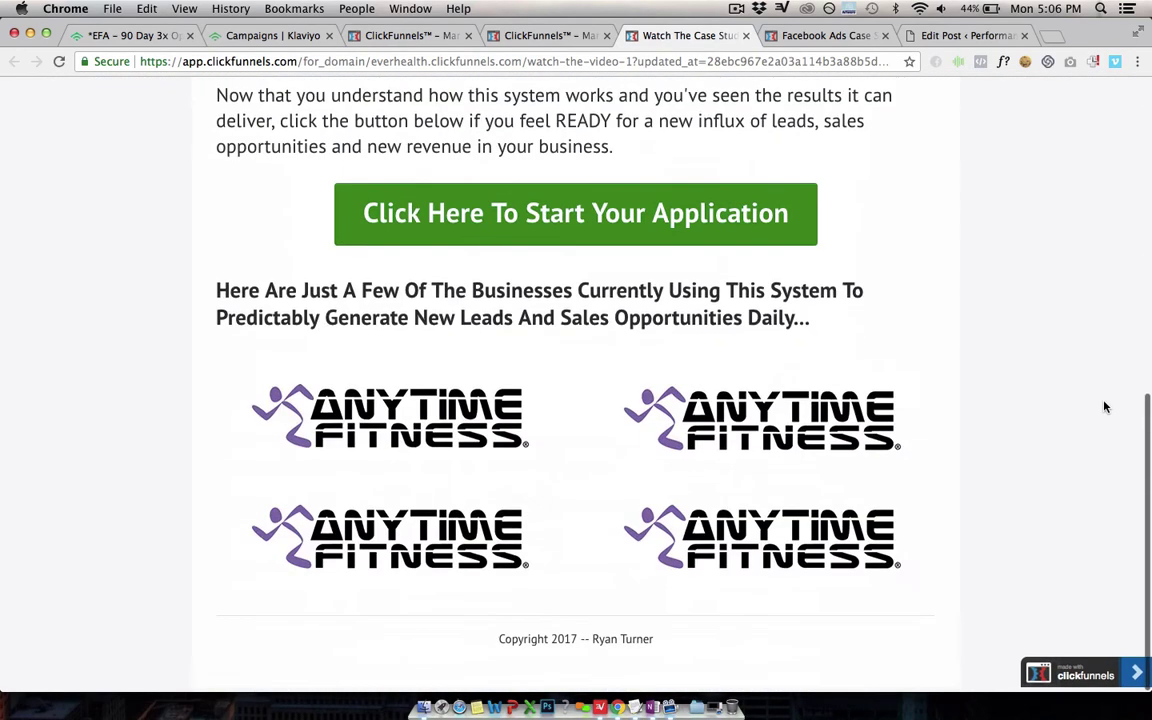
scroll(1105, 407, up, 3)
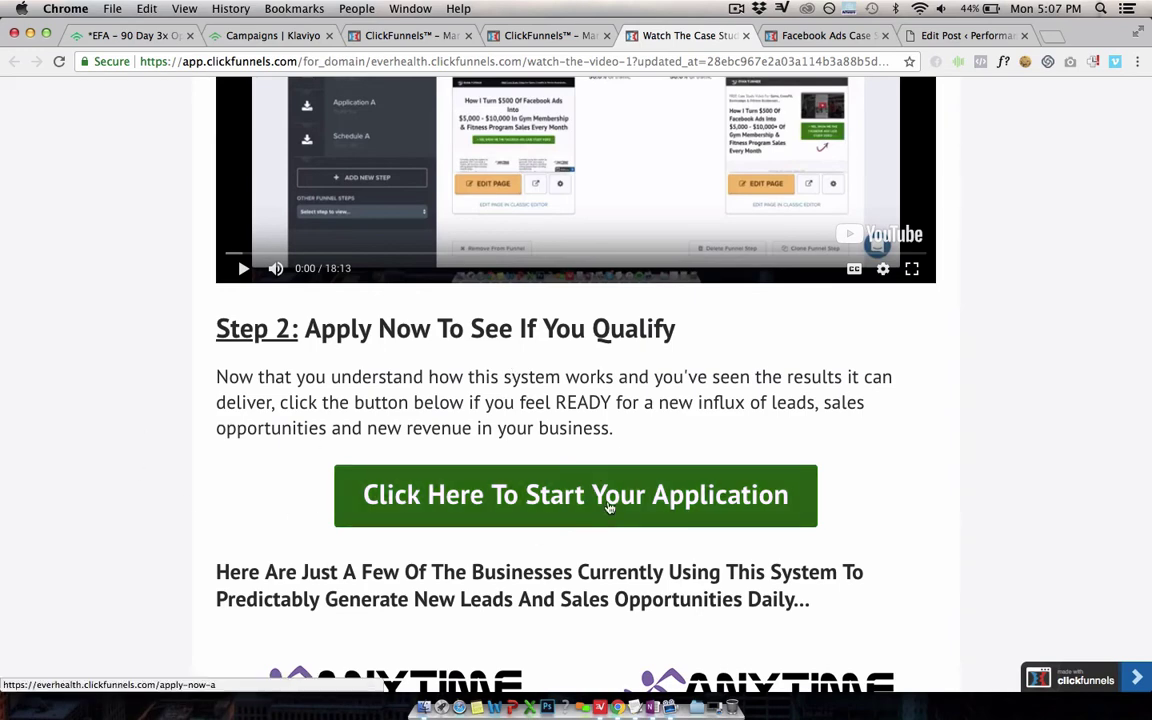
scroll(612, 500, down, 5)
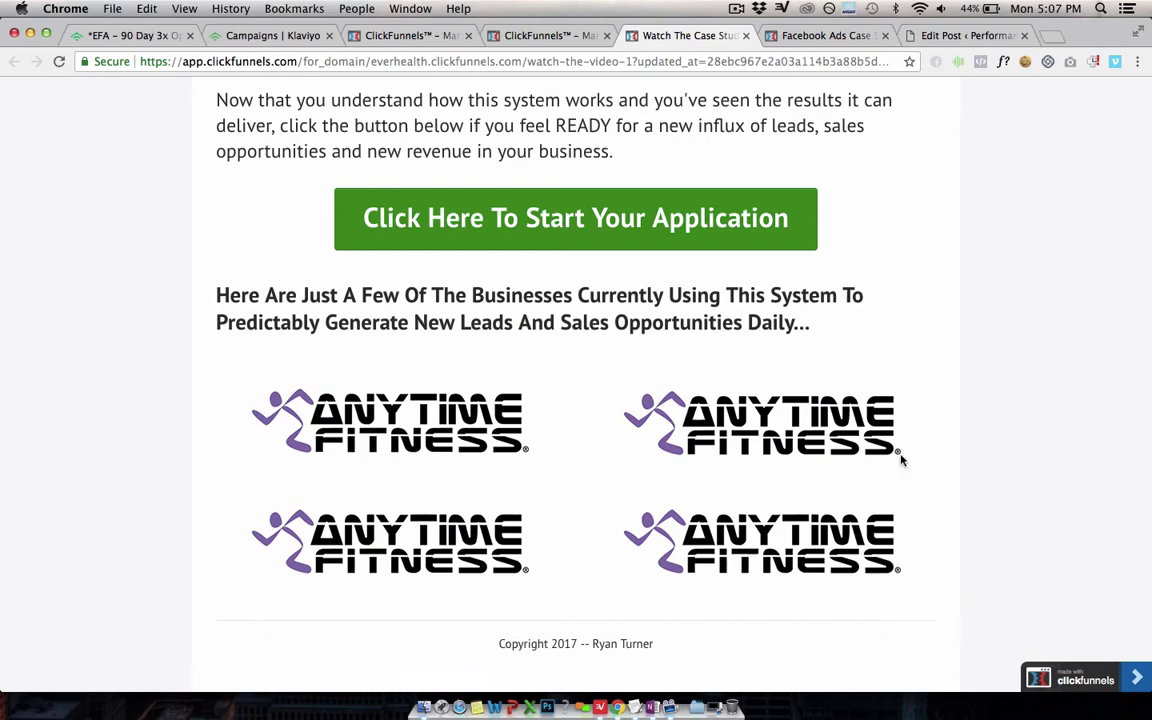
scroll(941, 589, up, 10)
scroll(680, 630, down, 2)
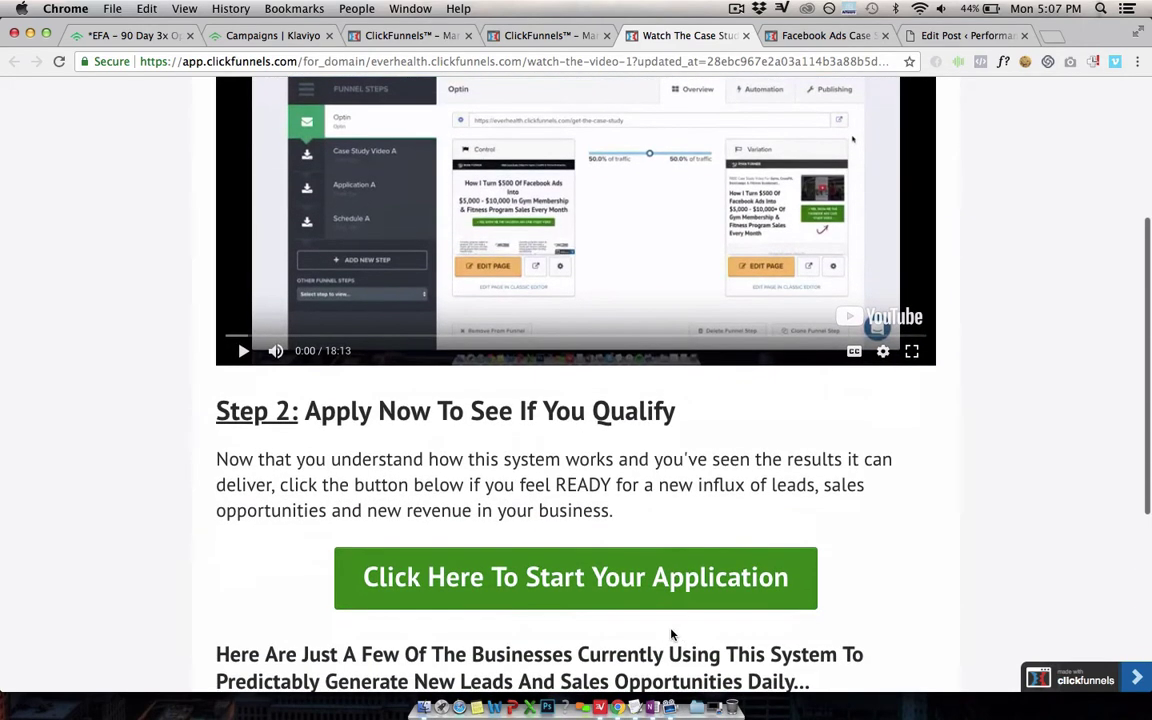
Step: Start the application from the video page and review the questions and contact fields of its form
click(606, 601)
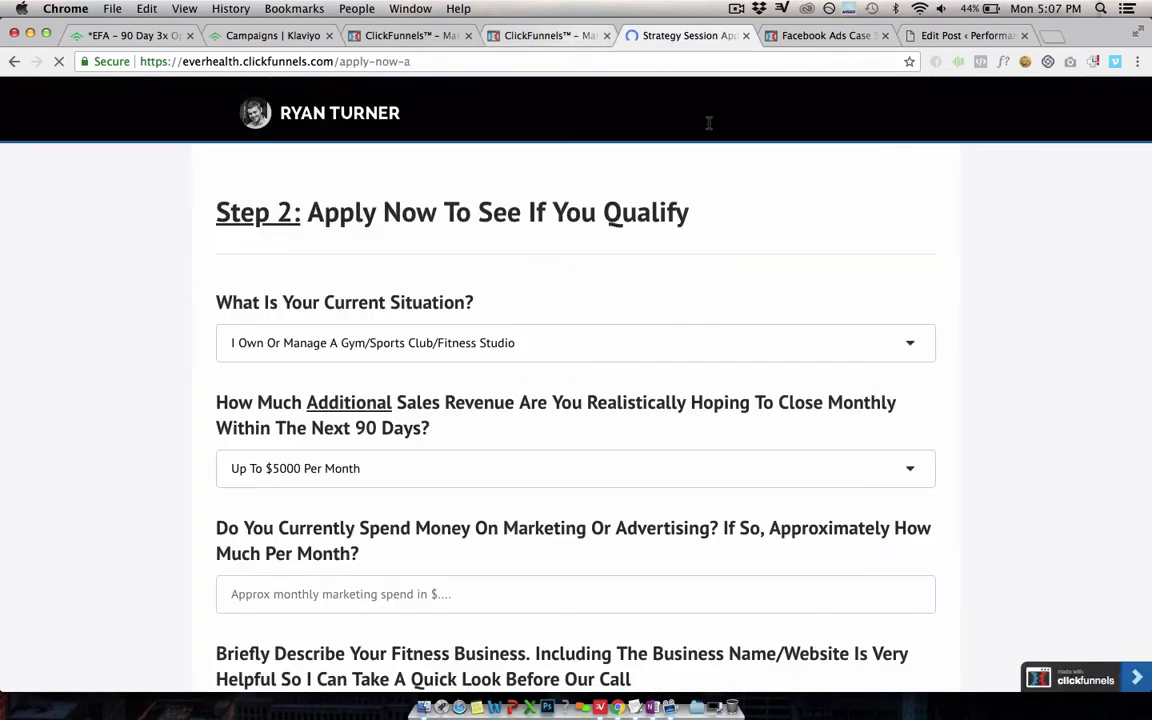
scroll(998, 284, down, 2)
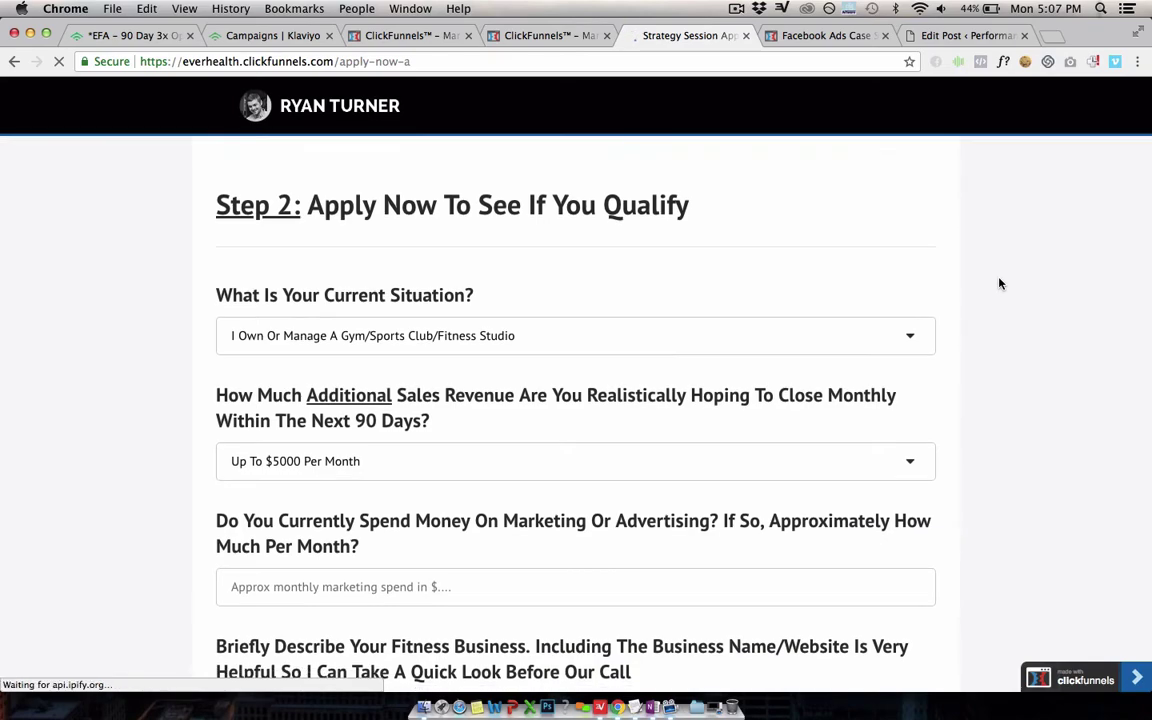
scroll(998, 284, down, 10)
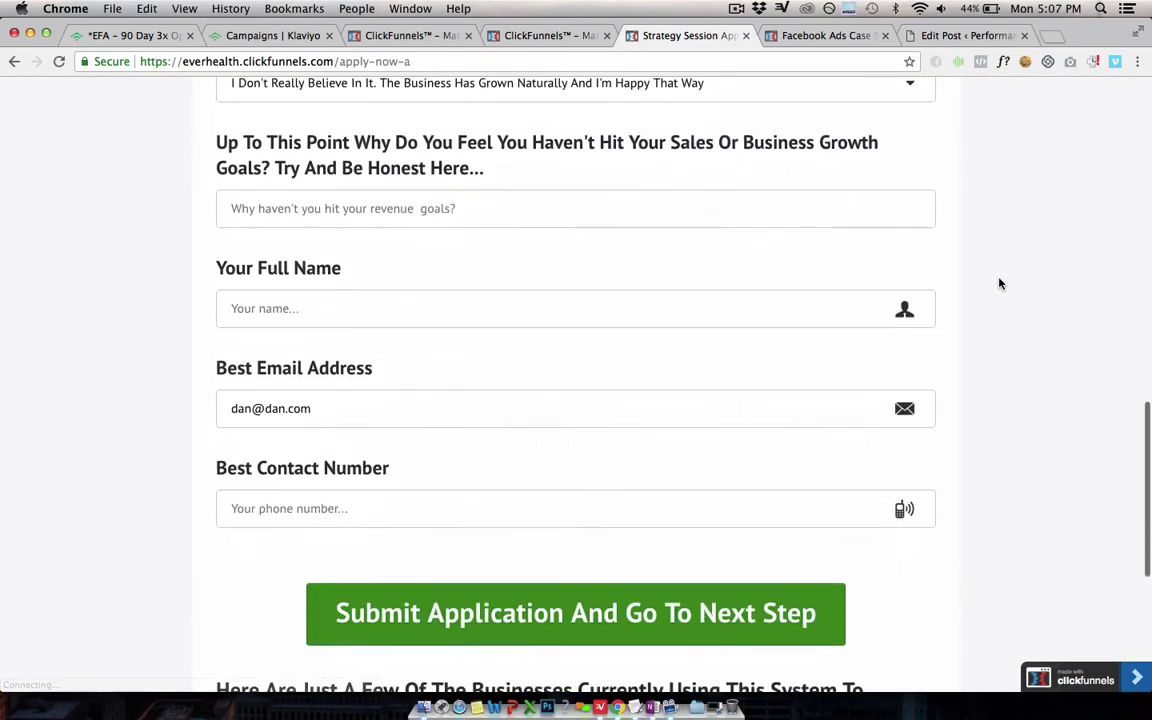
scroll(998, 284, down, 3)
scroll(998, 284, up, 8)
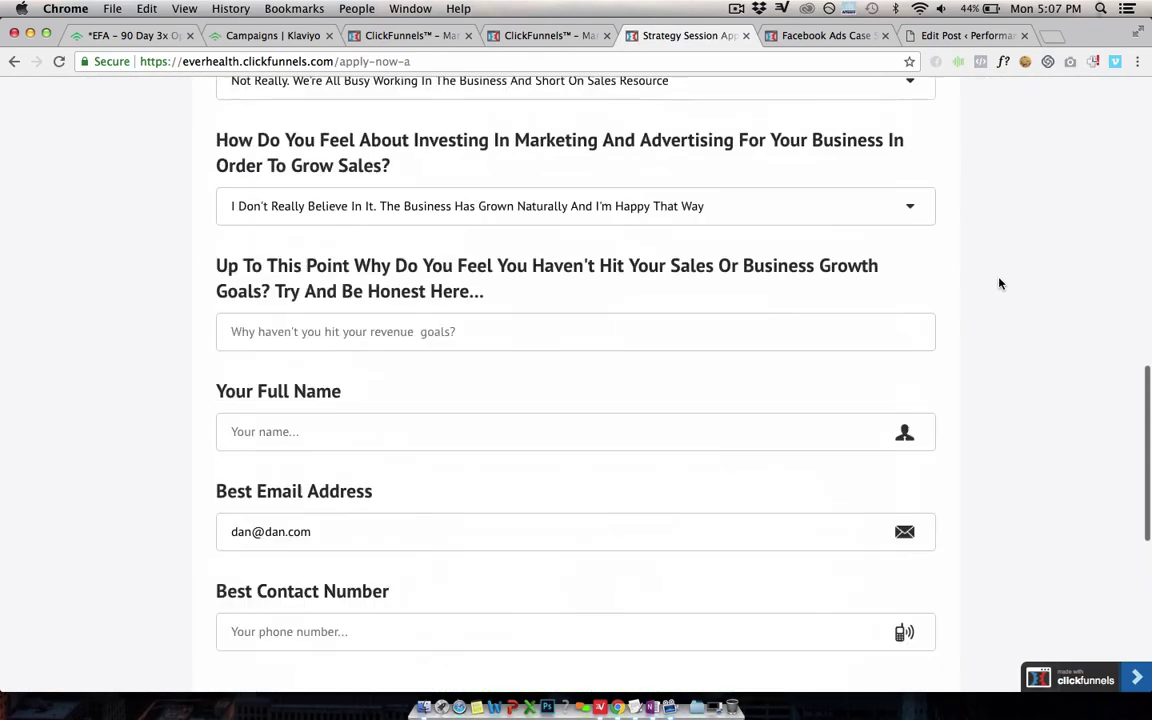
scroll(998, 284, up, 1)
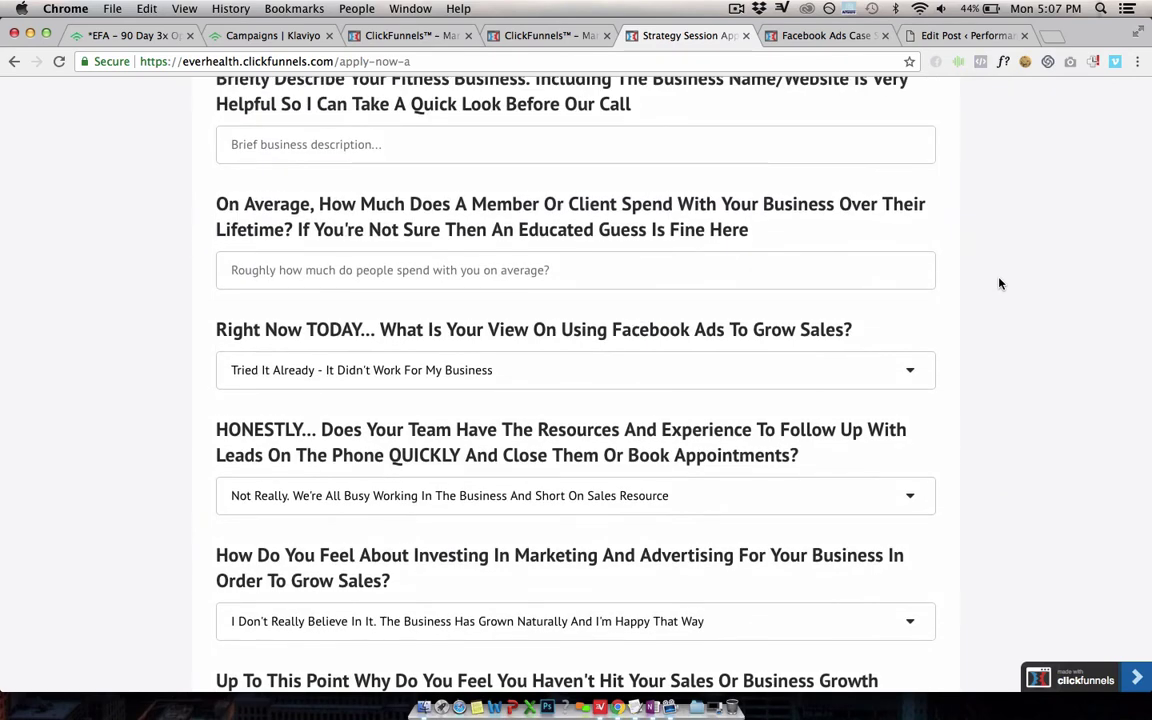
Step: Answer the current situation question of the application with "I Work In Sales Or Marketing At A Gym/Sports Club/Fitness Studio"
scroll(998, 284, up, 1)
scroll(998, 284, up, 5)
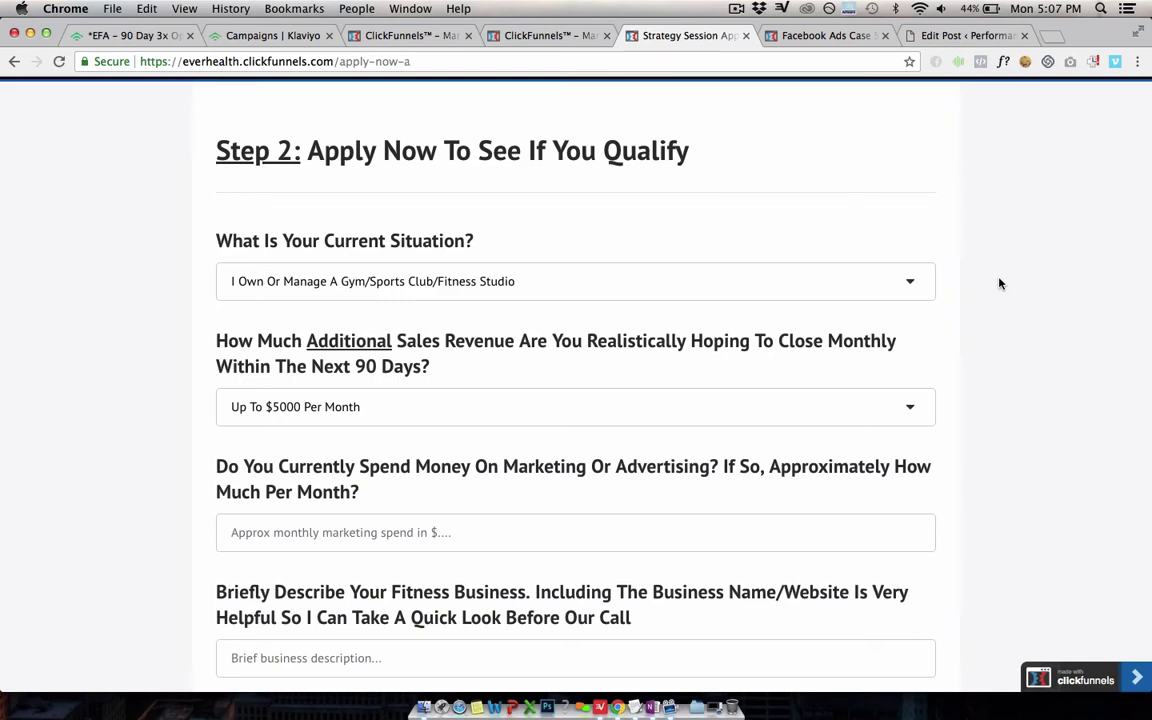
click(843, 294)
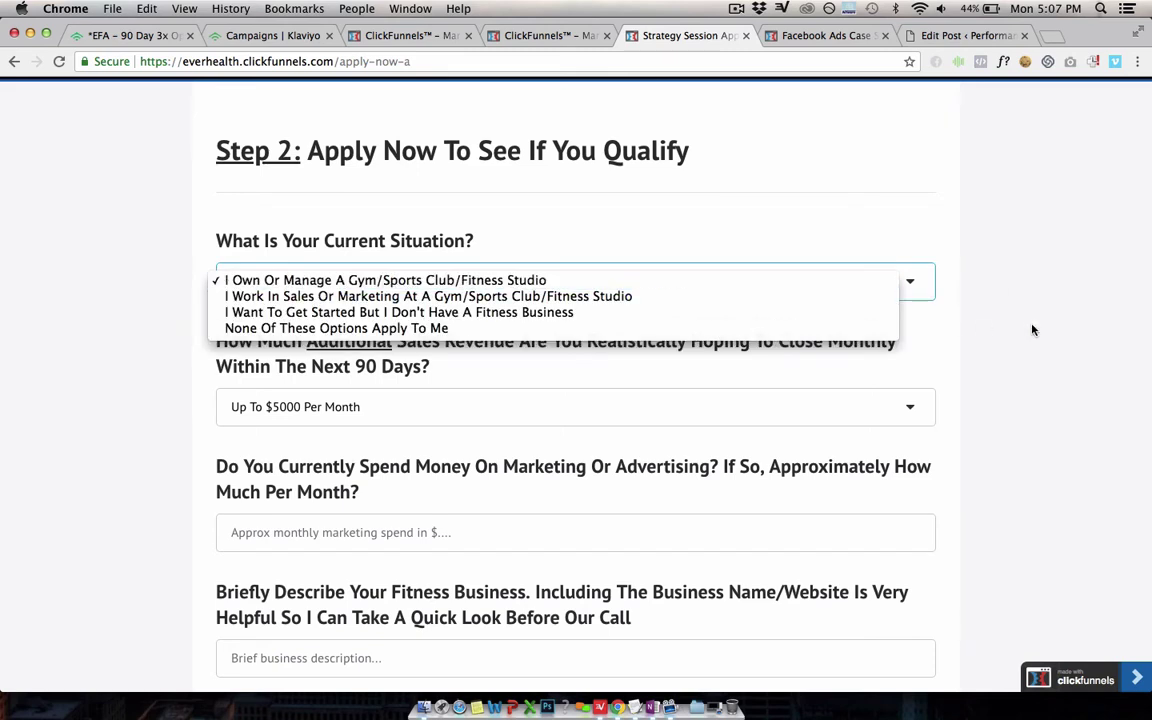
click(1033, 330)
click(848, 293)
click(848, 294)
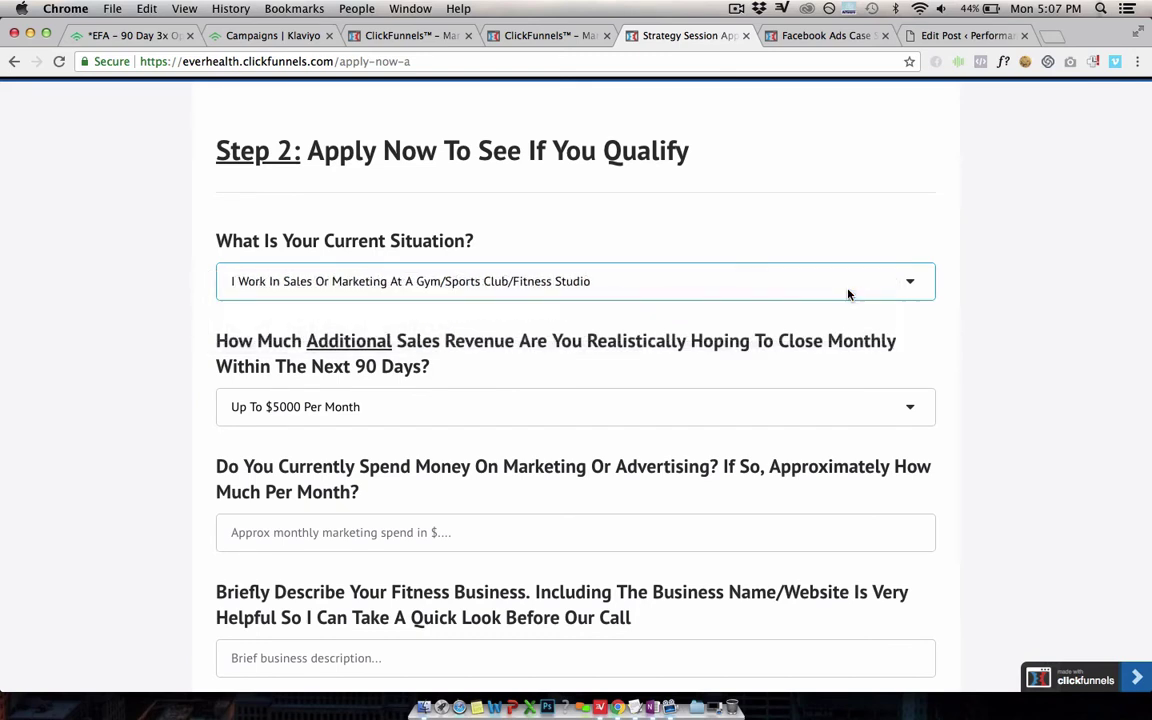
Step: Examine the application's questions from the monthly marketing spend field down to the contact fields, and return to the form's heading
click(511, 529)
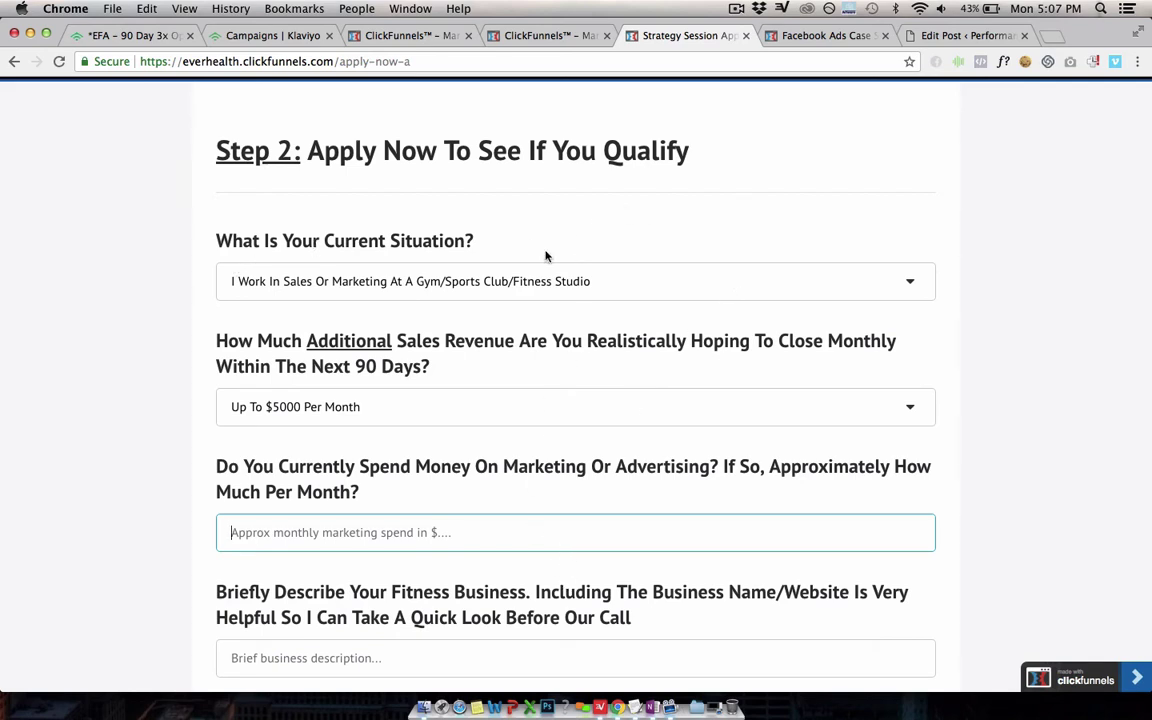
scroll(545, 254, up, 1)
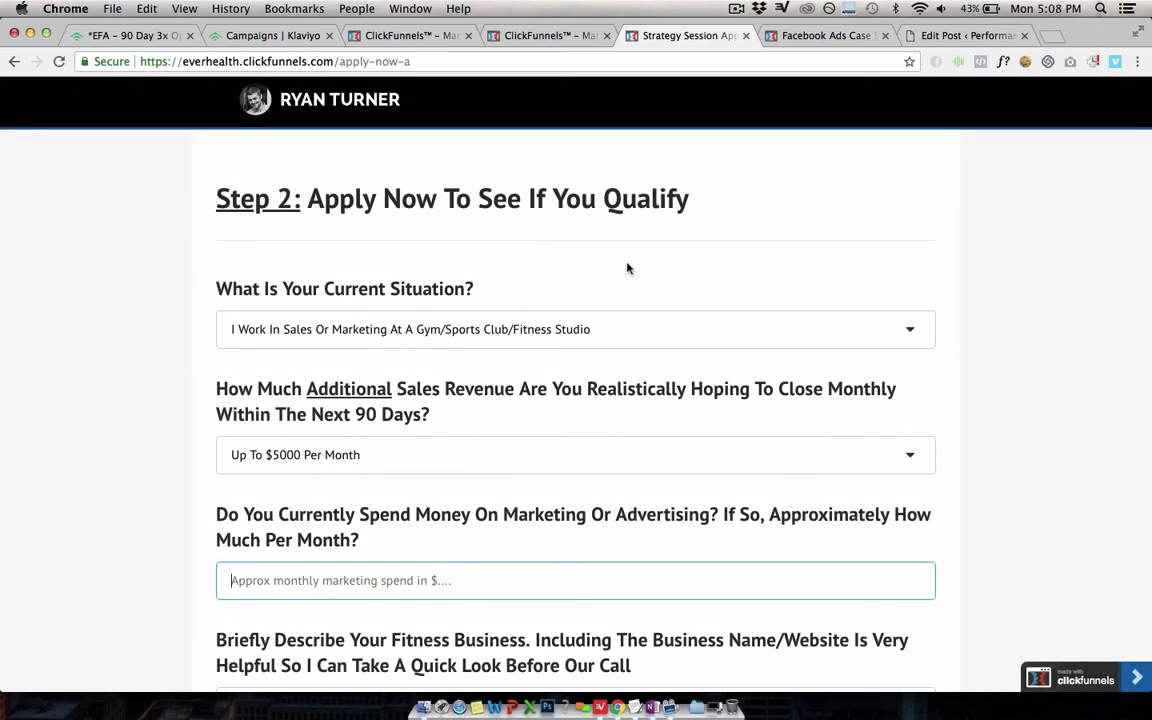
scroll(625, 265, down, 1)
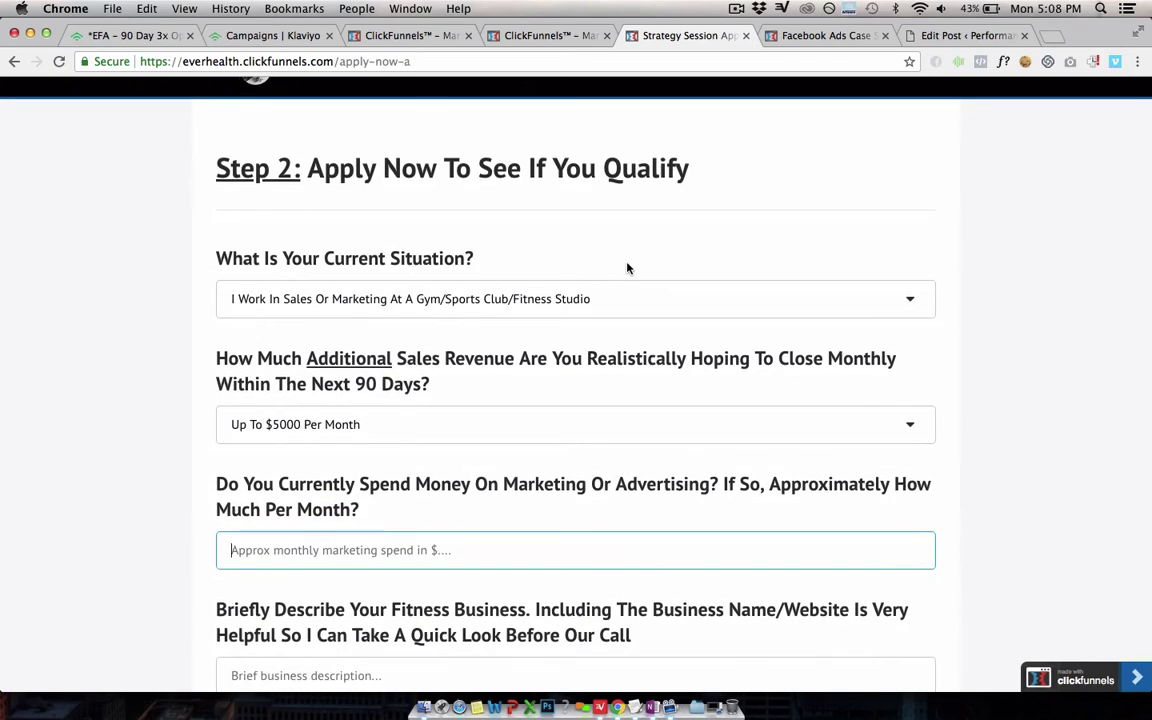
scroll(465, 250, up, 1)
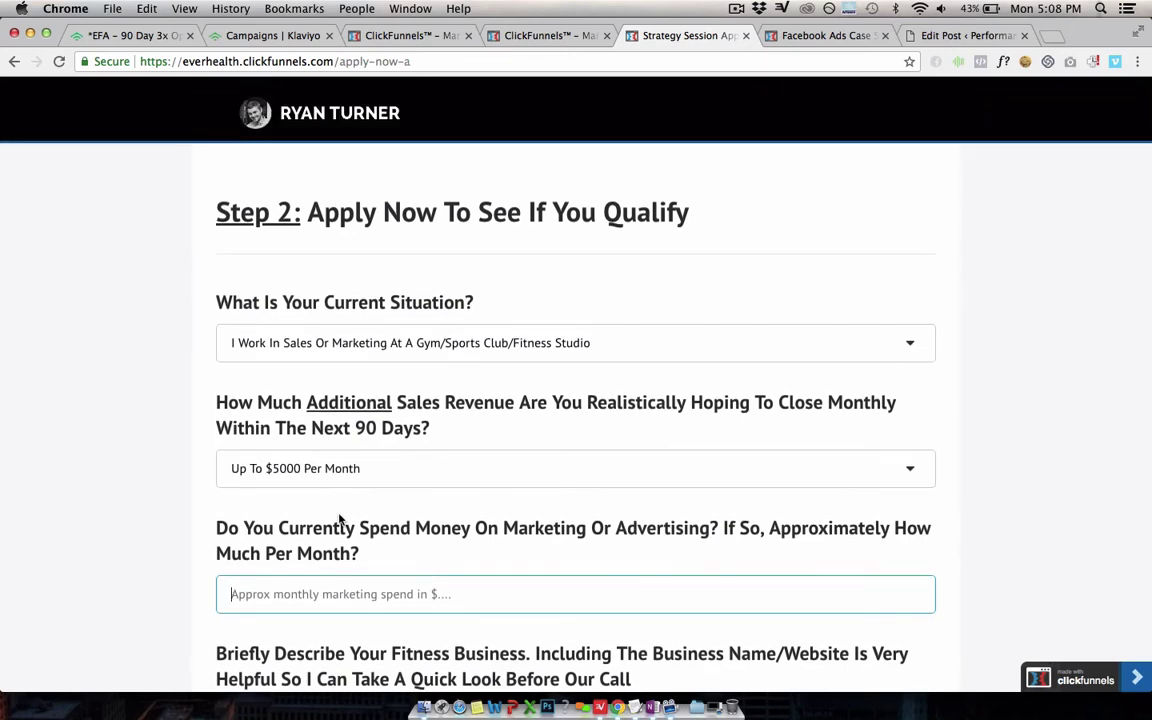
scroll(337, 514, down, 3)
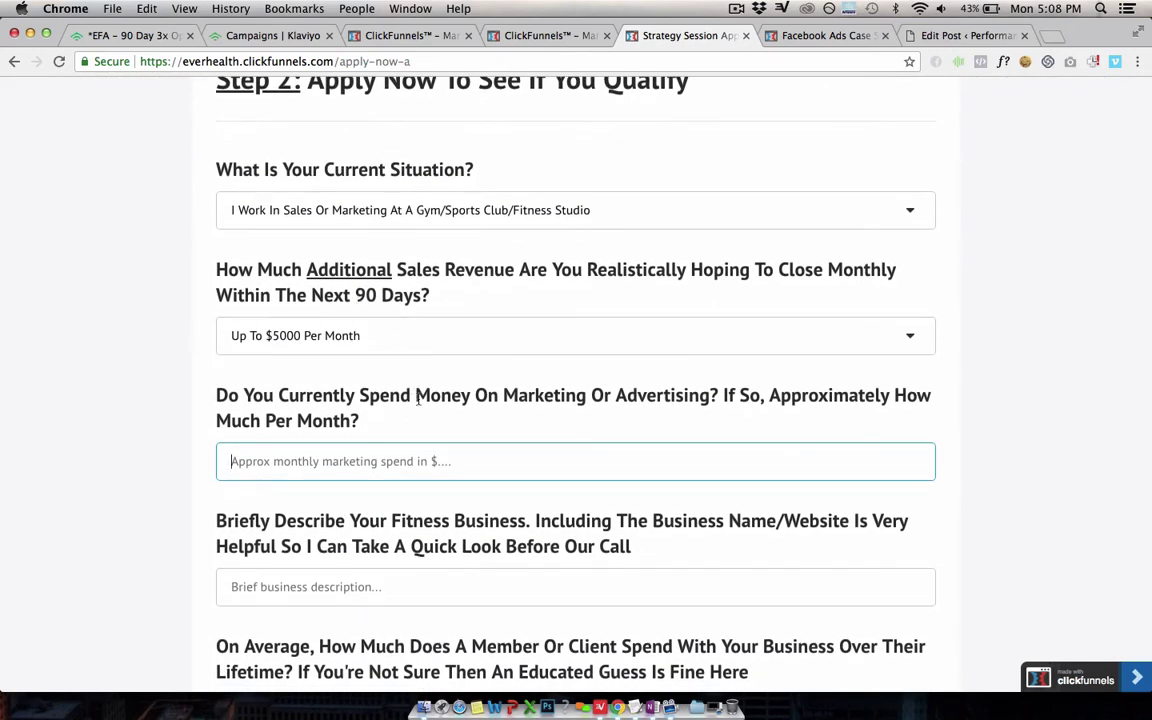
scroll(377, 360, down, 3)
scroll(396, 404, down, 2)
scroll(396, 404, down, 2)
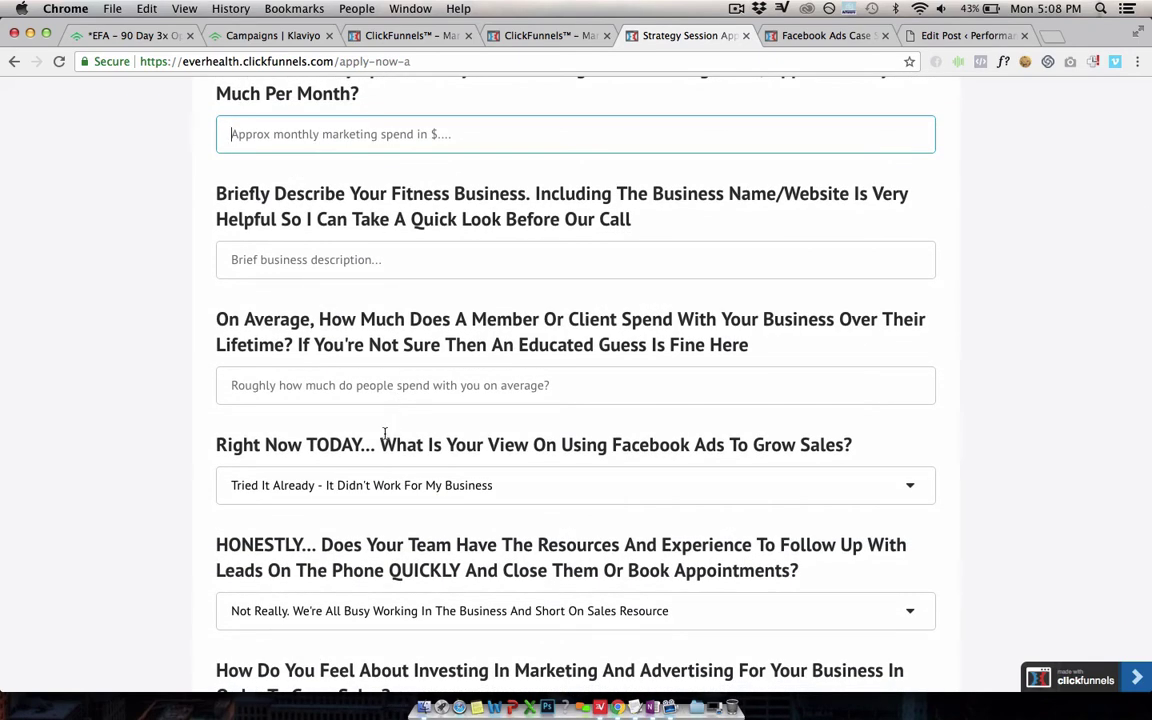
scroll(395, 410, down, 5)
scroll(441, 388, down, 8)
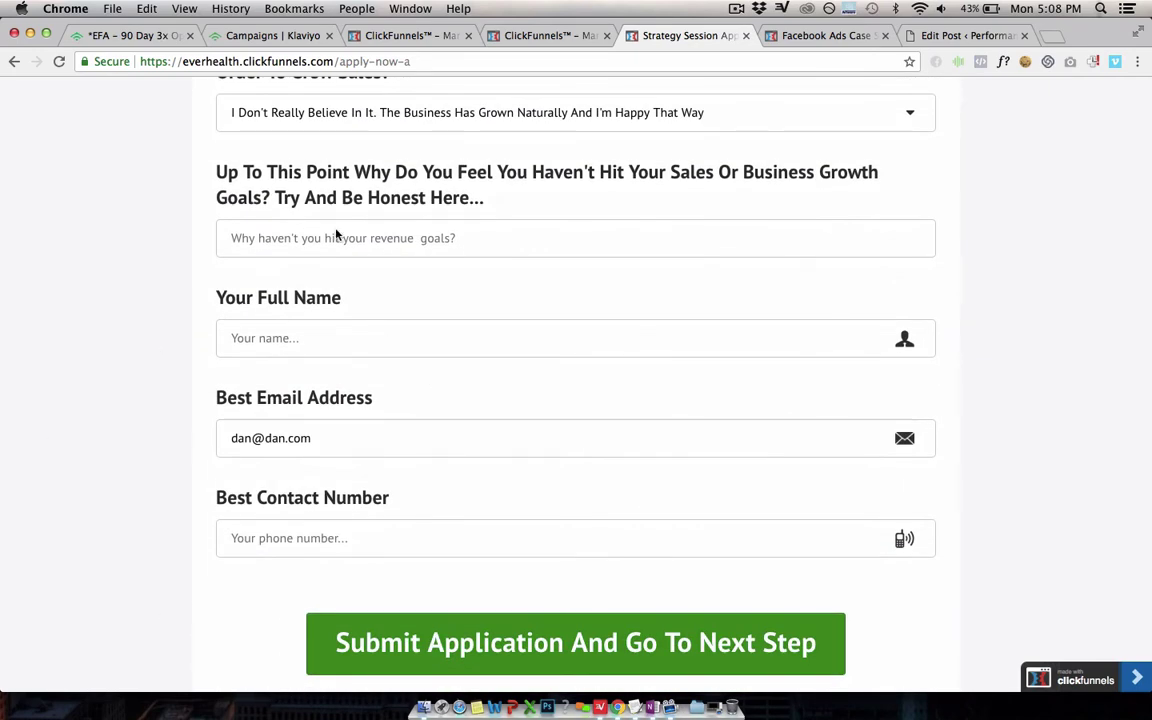
scroll(455, 445, up, 2)
scroll(455, 445, up, 12)
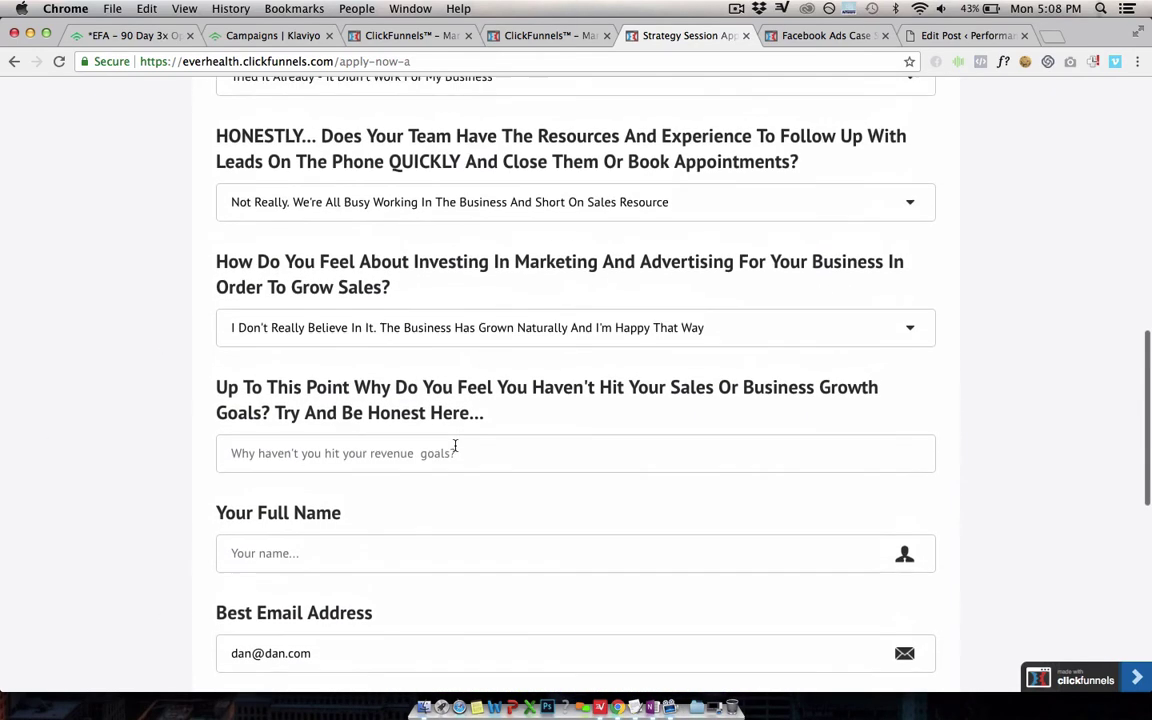
scroll(455, 450, up, 8)
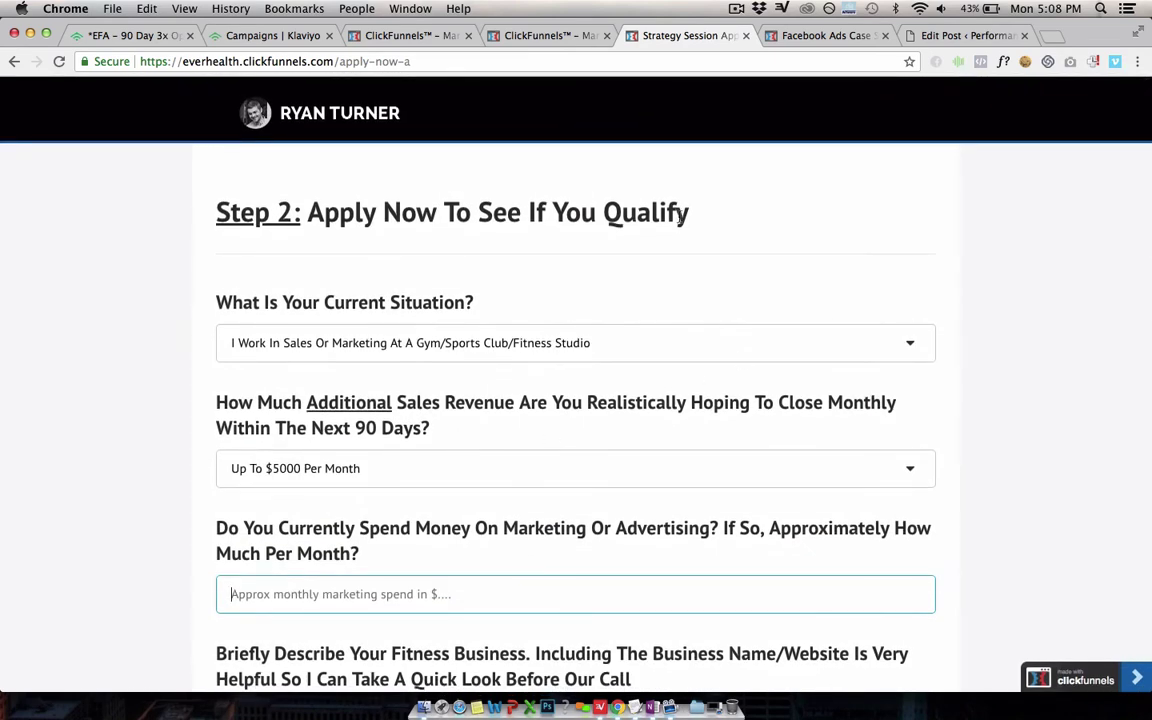
click(647, 216)
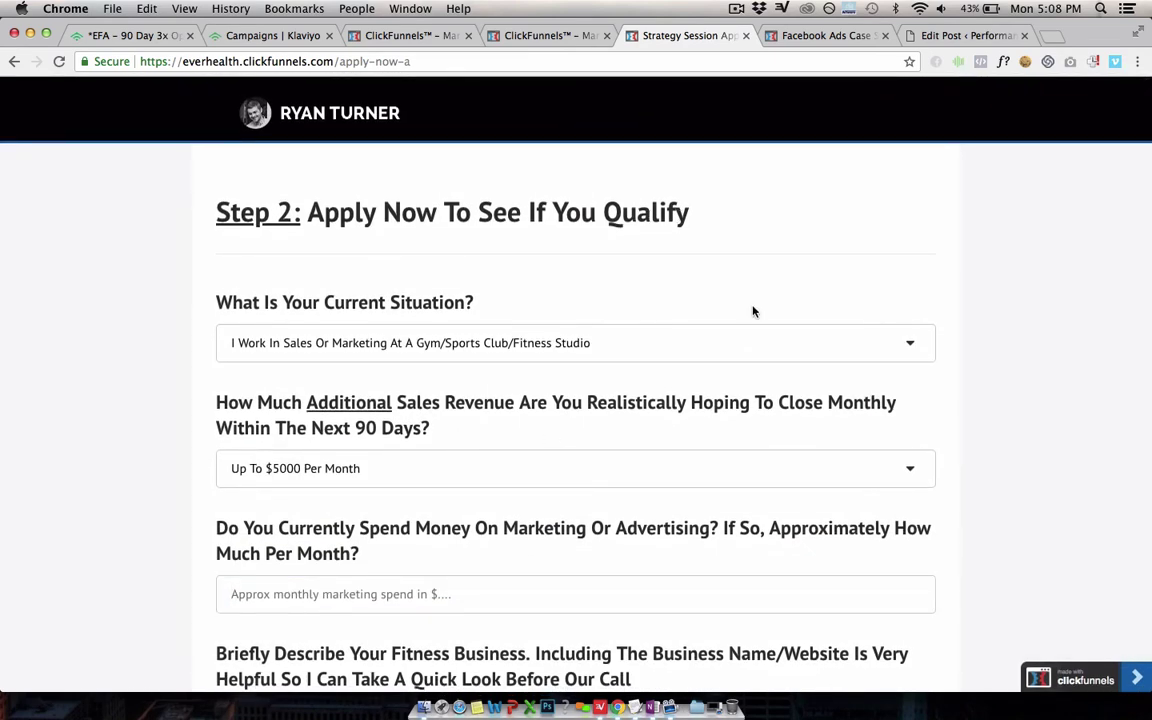
Step: Go through the whole application form again, down to its submission area and the client logos below
scroll(754, 311, down, 15)
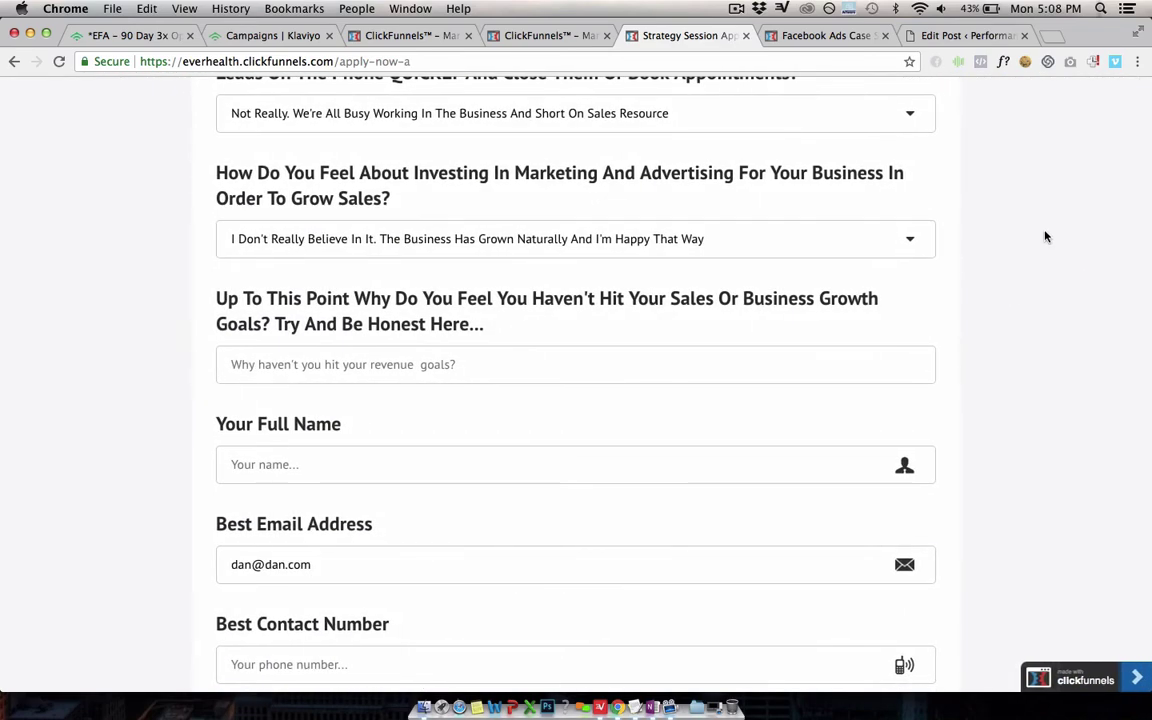
scroll(1045, 237, up, 10)
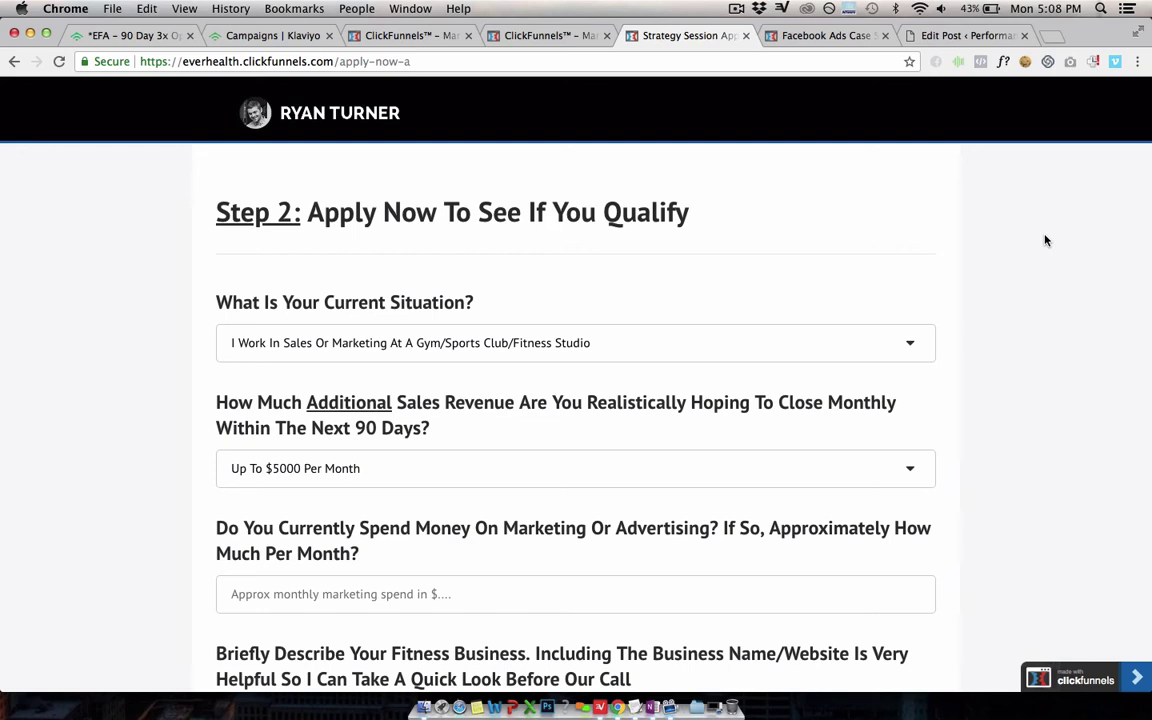
scroll(1046, 240, down, 1)
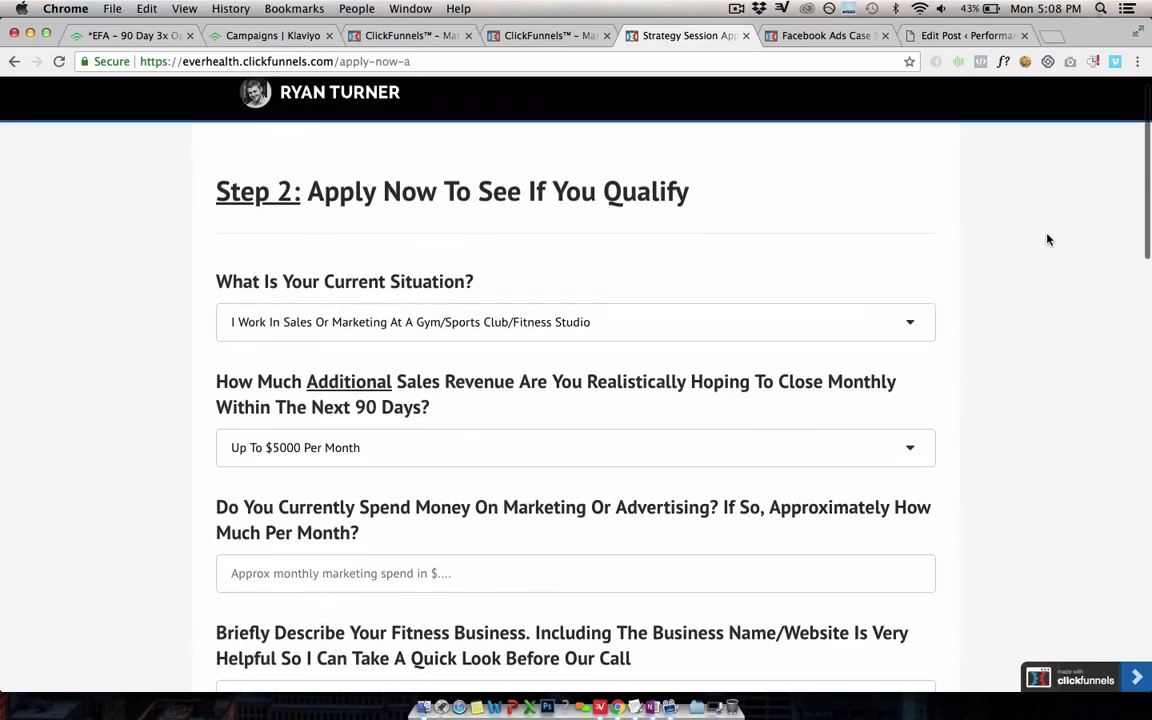
scroll(1047, 240, up, 2)
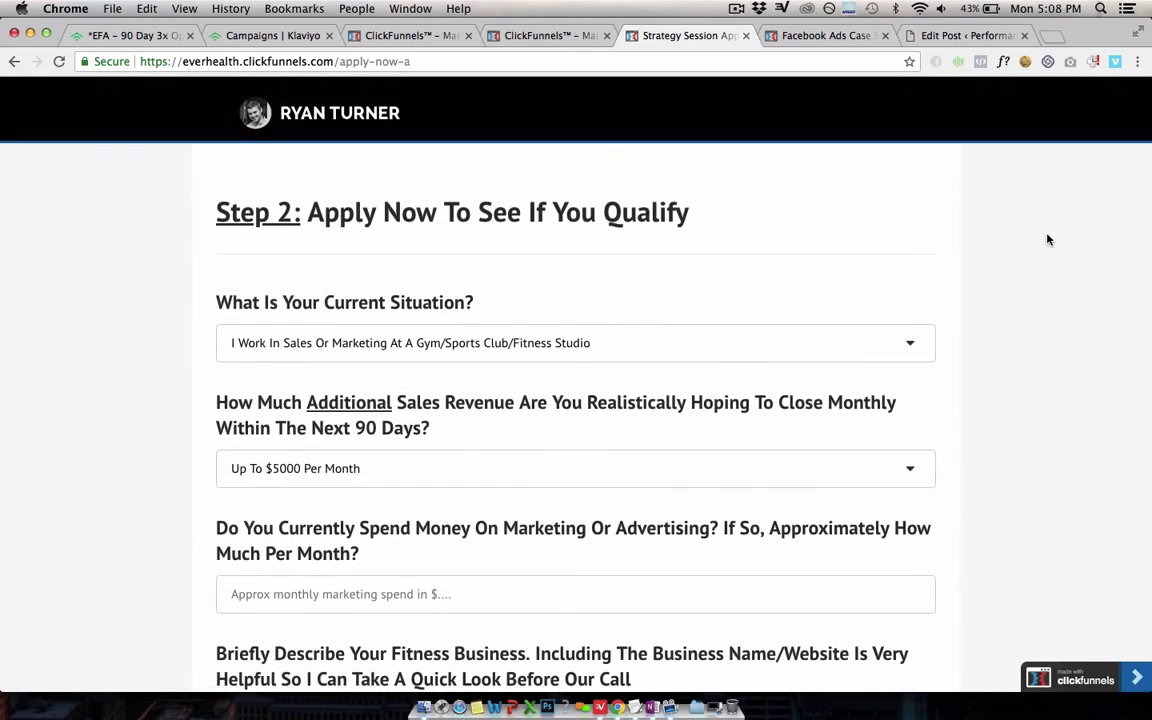
scroll(1047, 240, down, 2)
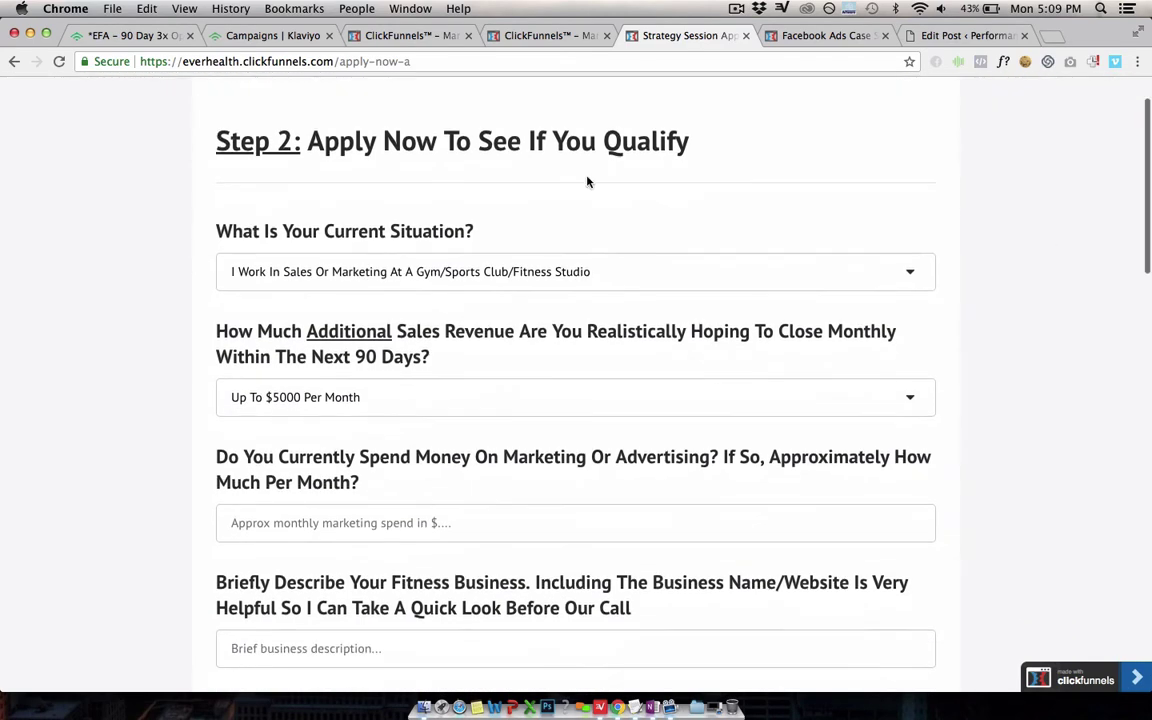
scroll(926, 247, down, 10)
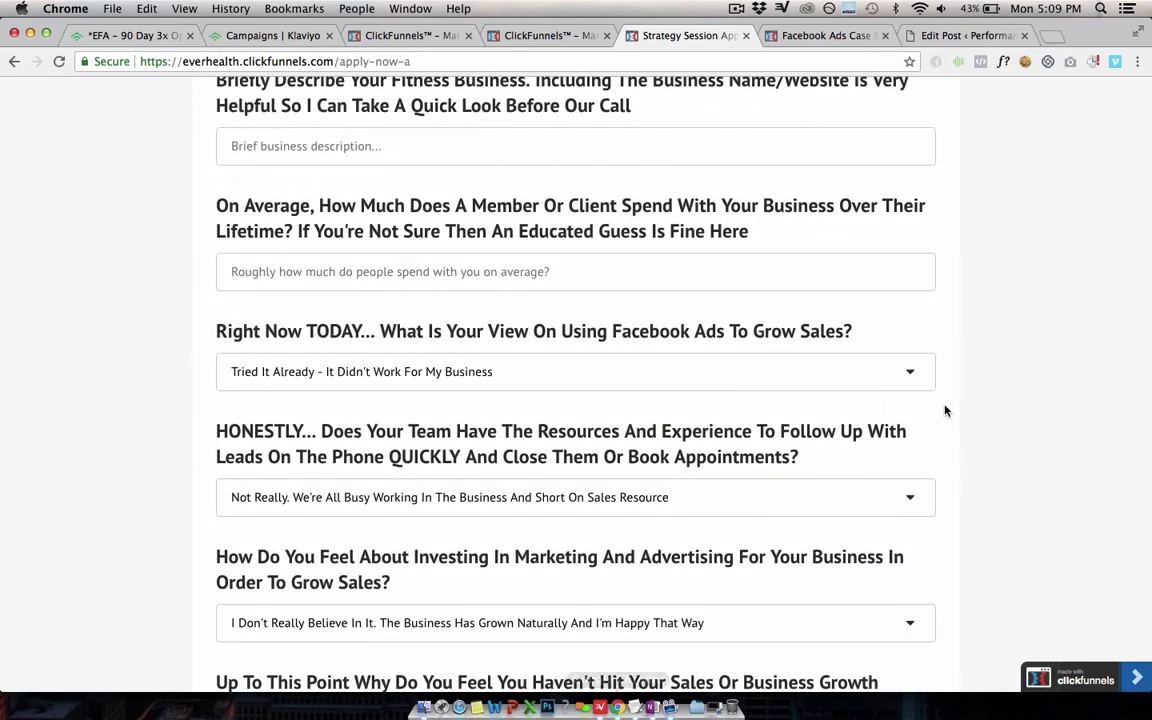
scroll(954, 410, down, 4)
scroll(955, 410, down, 11)
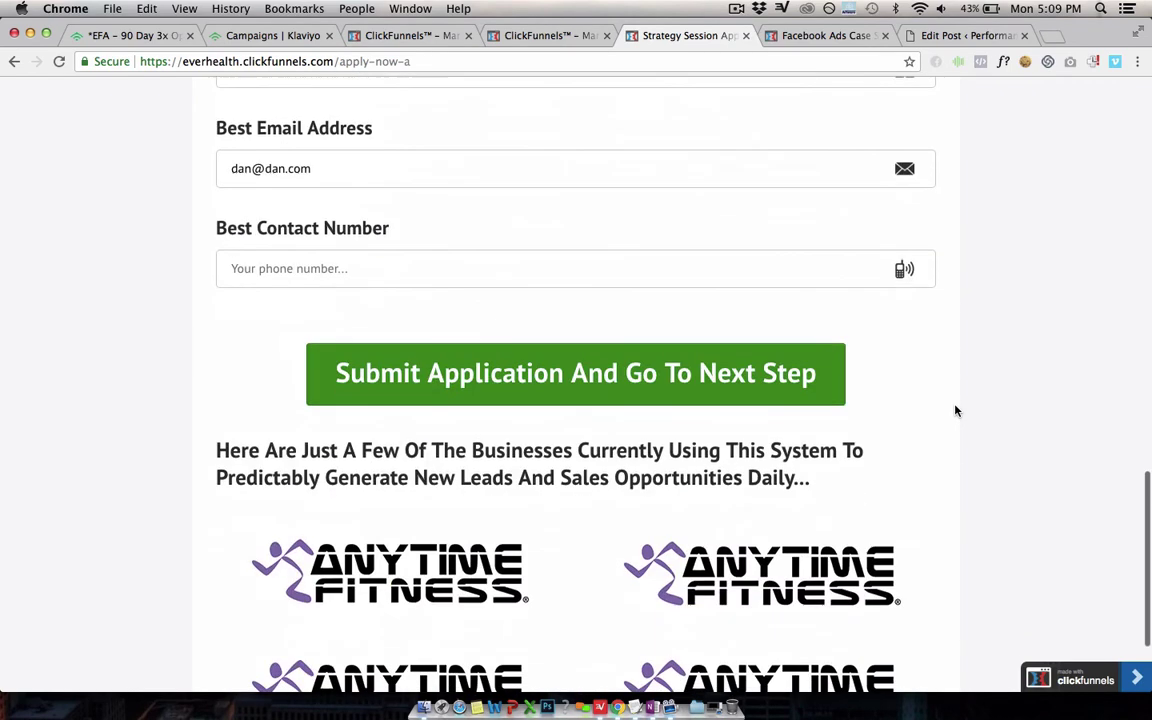
click(549, 404)
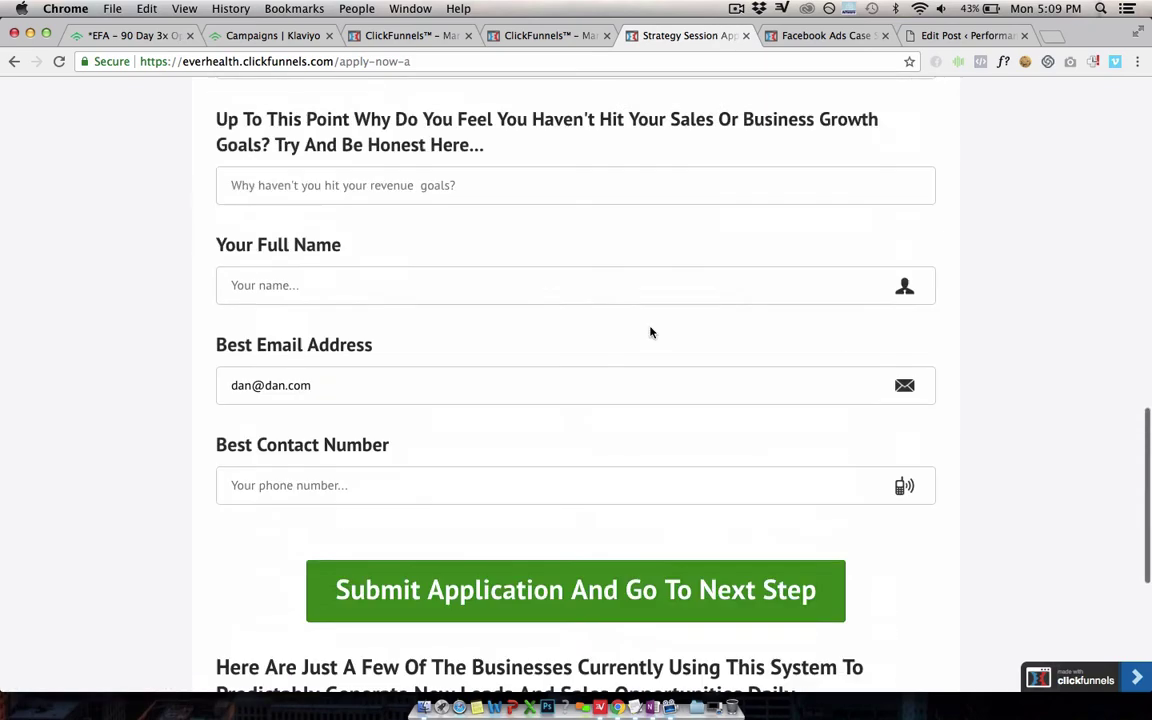
scroll(650, 332, down, 1)
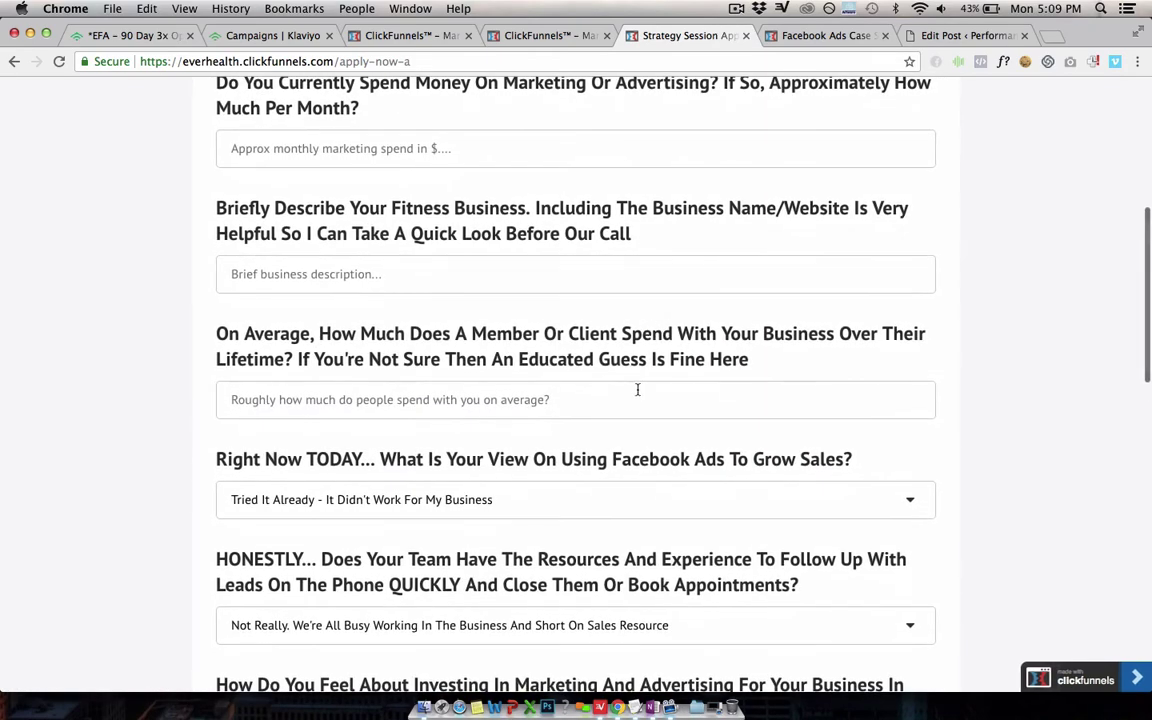
scroll(962, 420, down, 11)
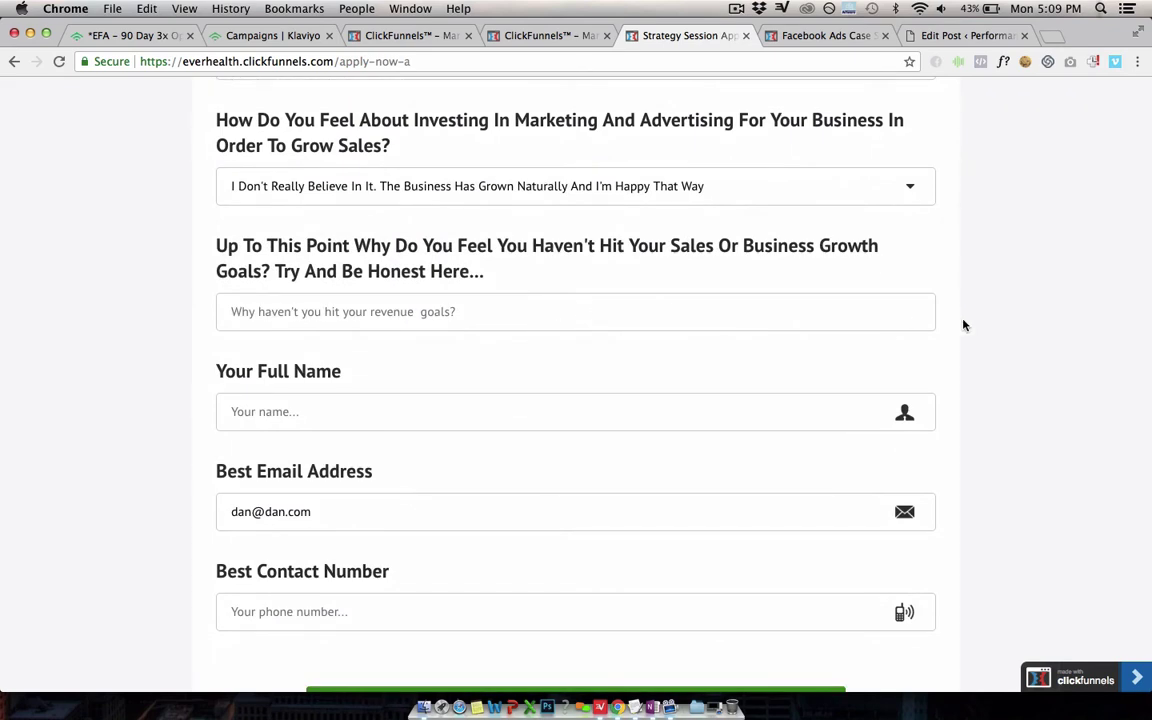
scroll(963, 325, down, 2)
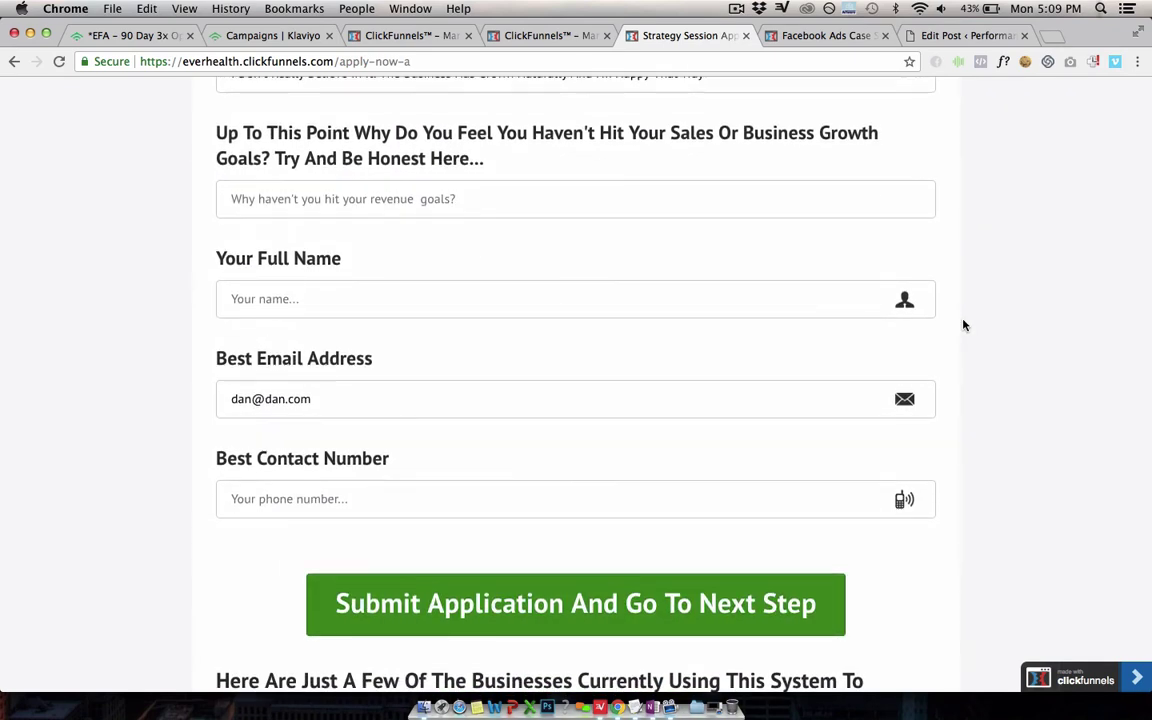
scroll(645, 600, down, 4)
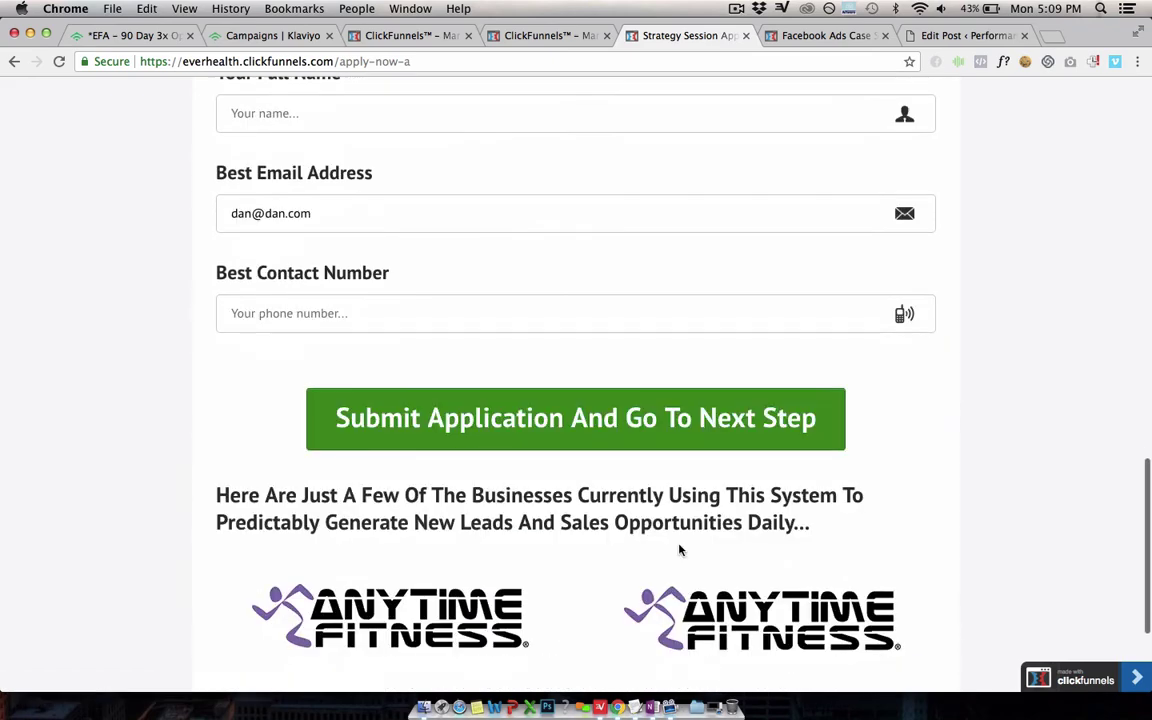
Step: Return to the funnel overview, open the Schedule A funnel step and preview its Control page
click(555, 37)
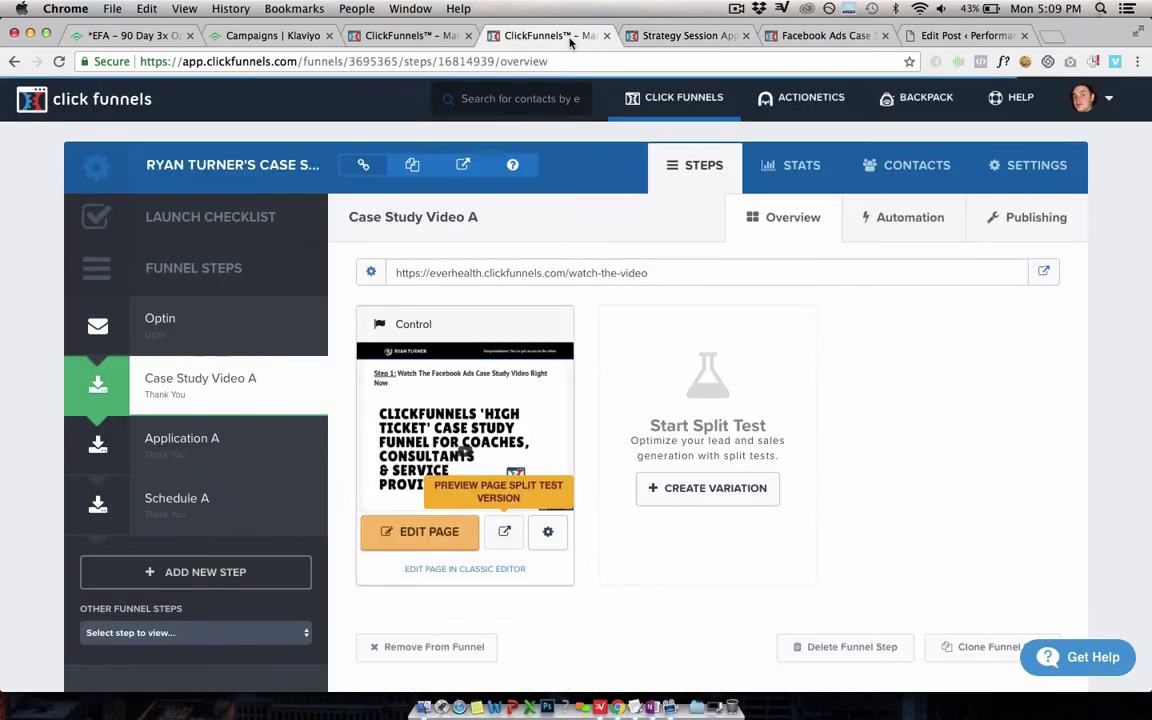
click(193, 496)
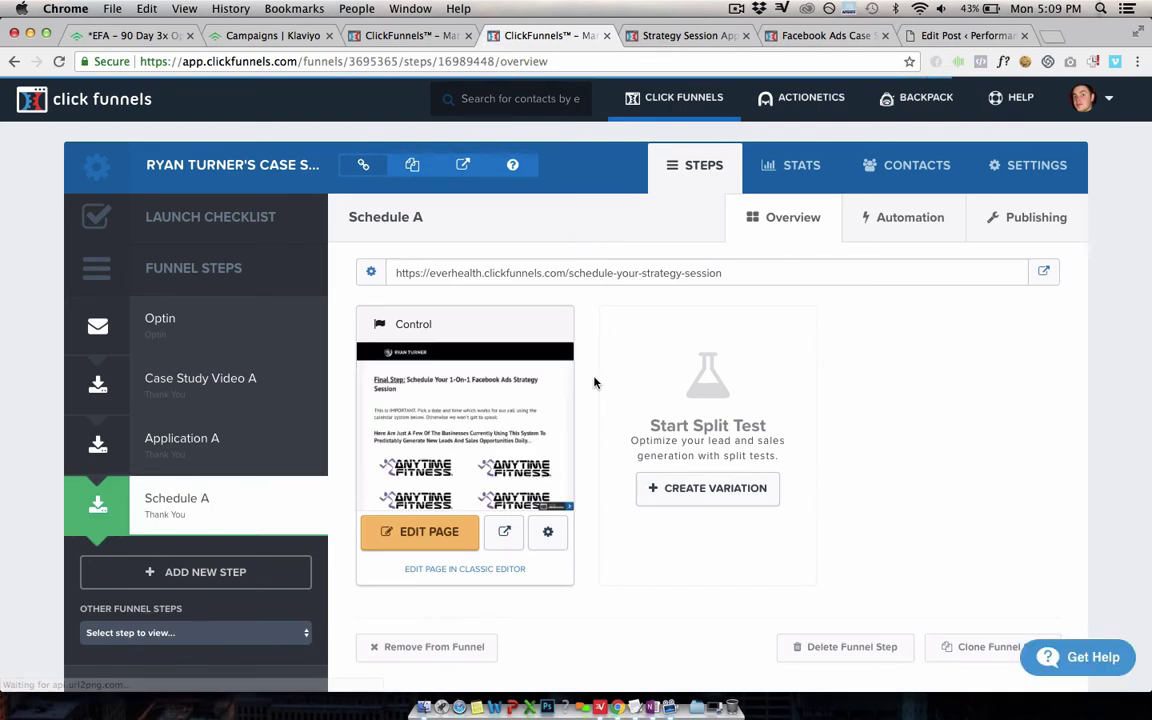
click(502, 546)
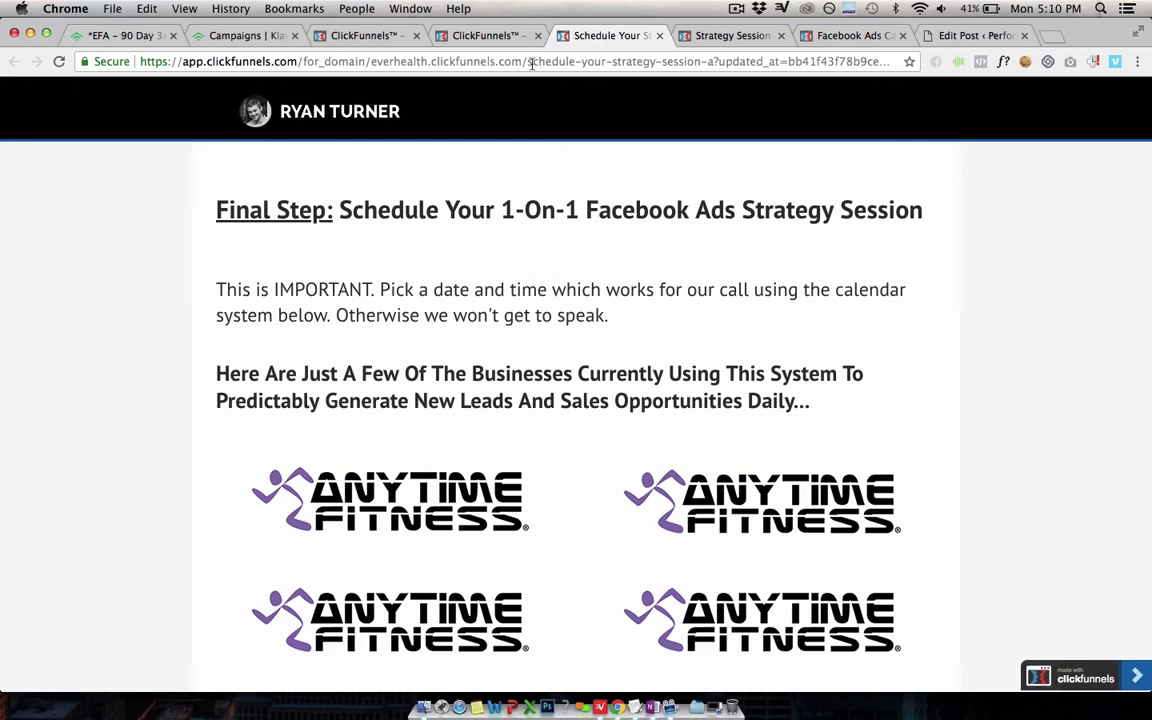
Step: Open the Schedule A Control page for editing and show the settings of its Custom JavaScript / HTML element
click(487, 36)
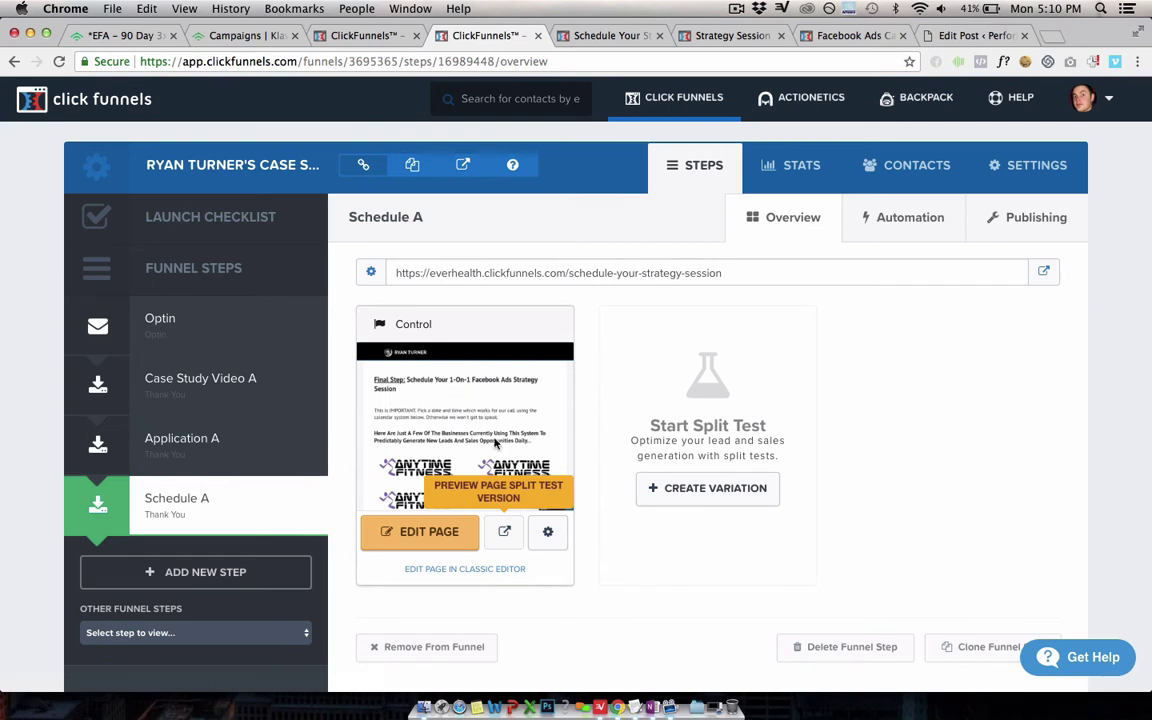
click(386, 531)
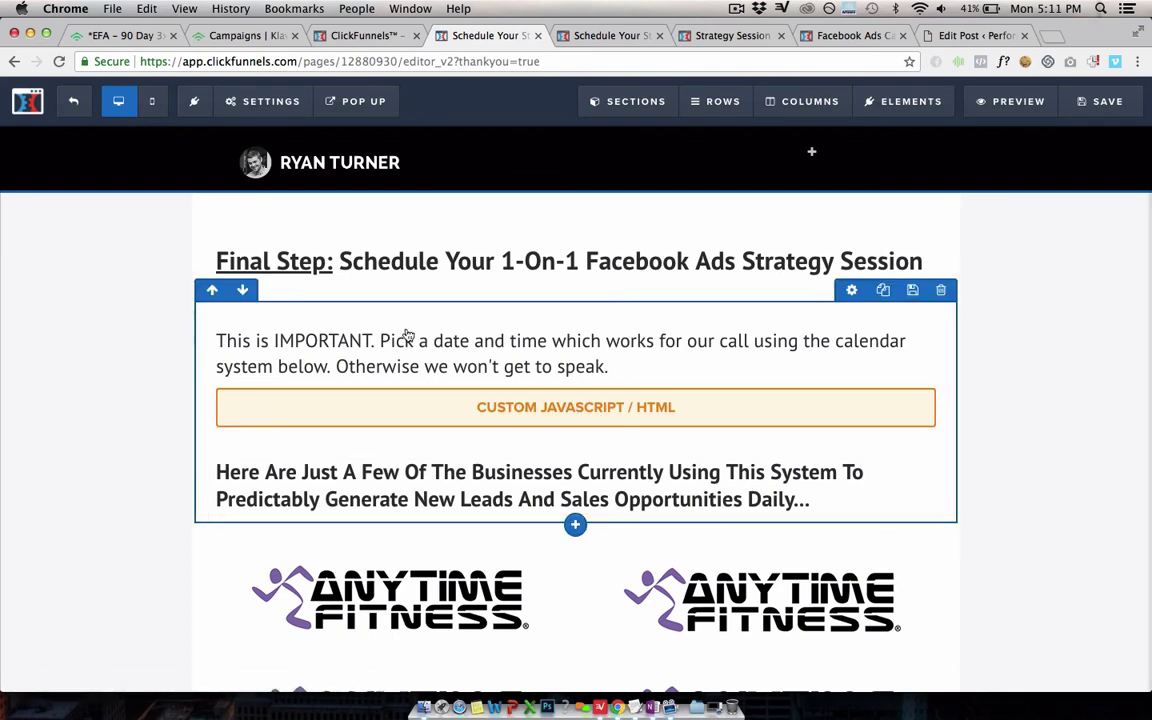
scroll(578, 352, down, 2)
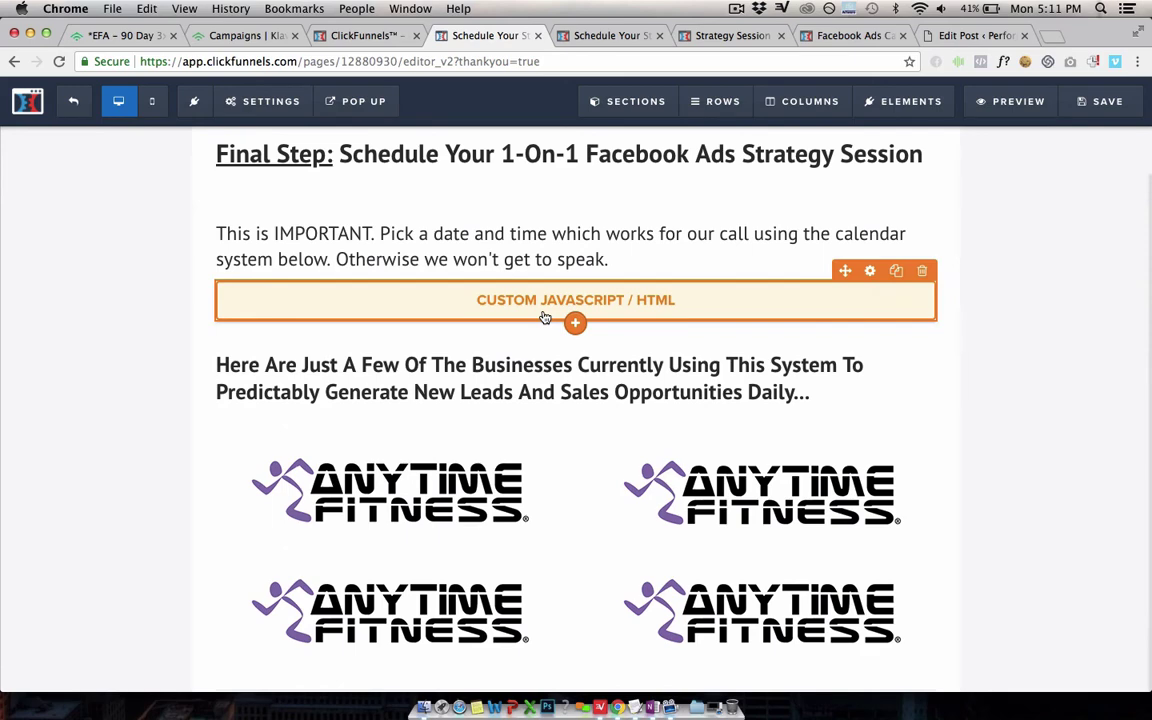
scroll(545, 318, up, 2)
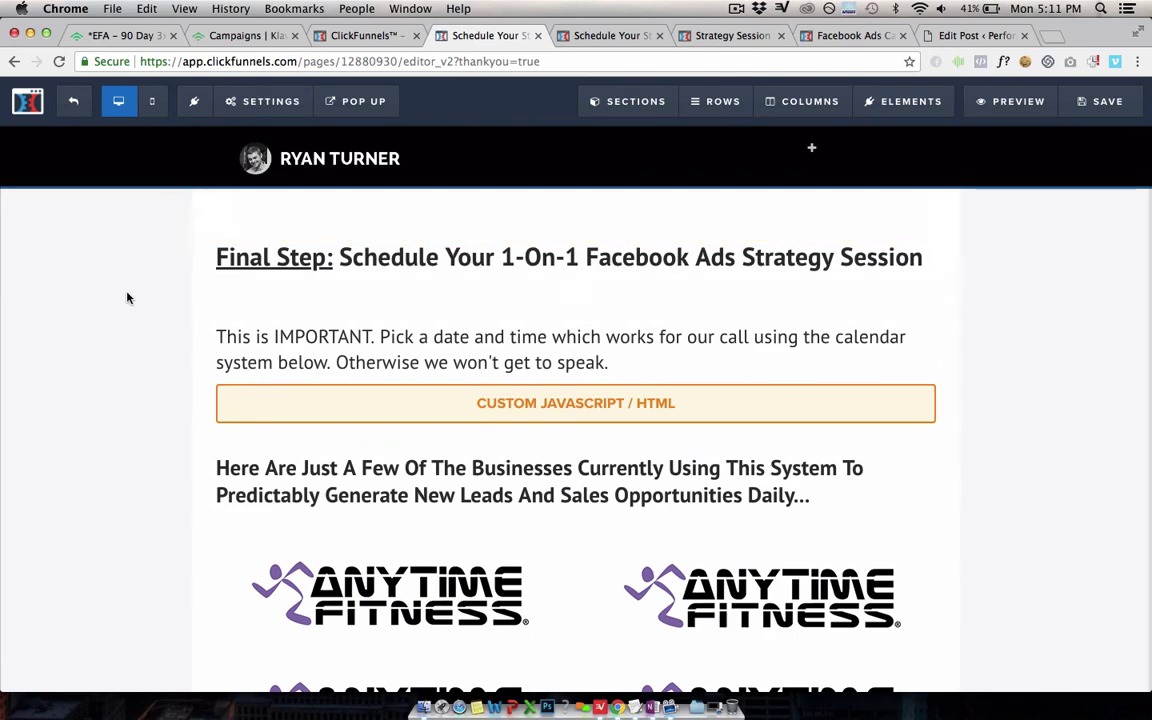
scroll(127, 355, down, 2)
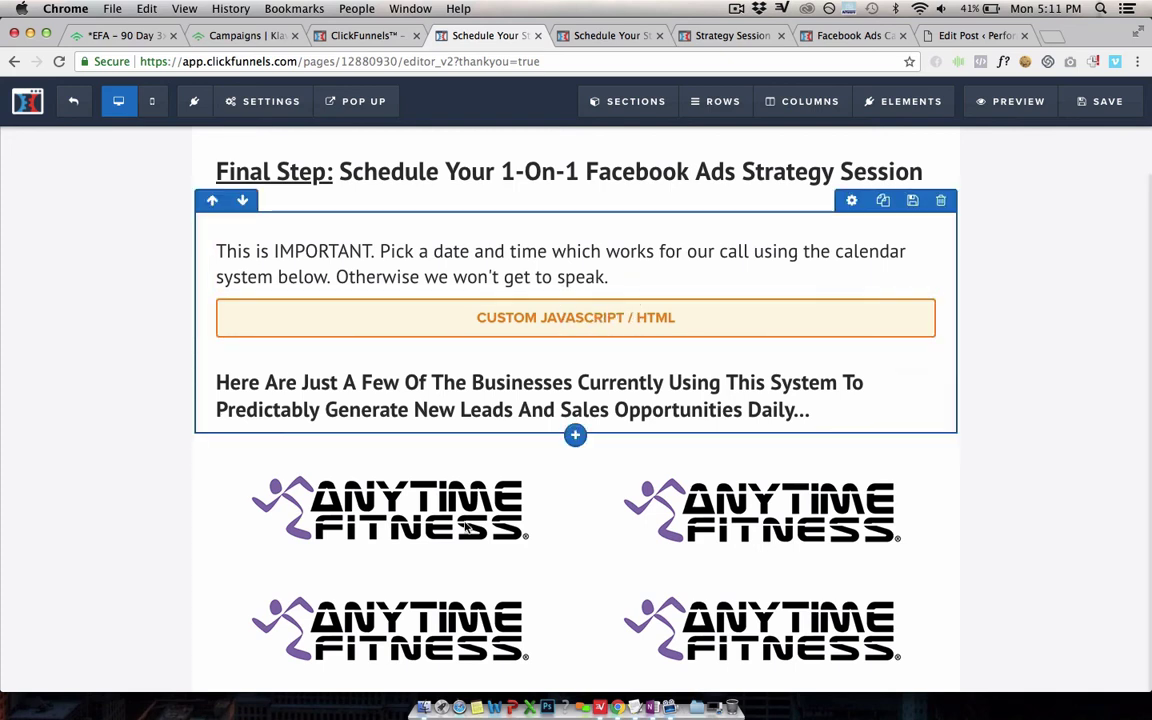
scroll(1111, 406, up, 3)
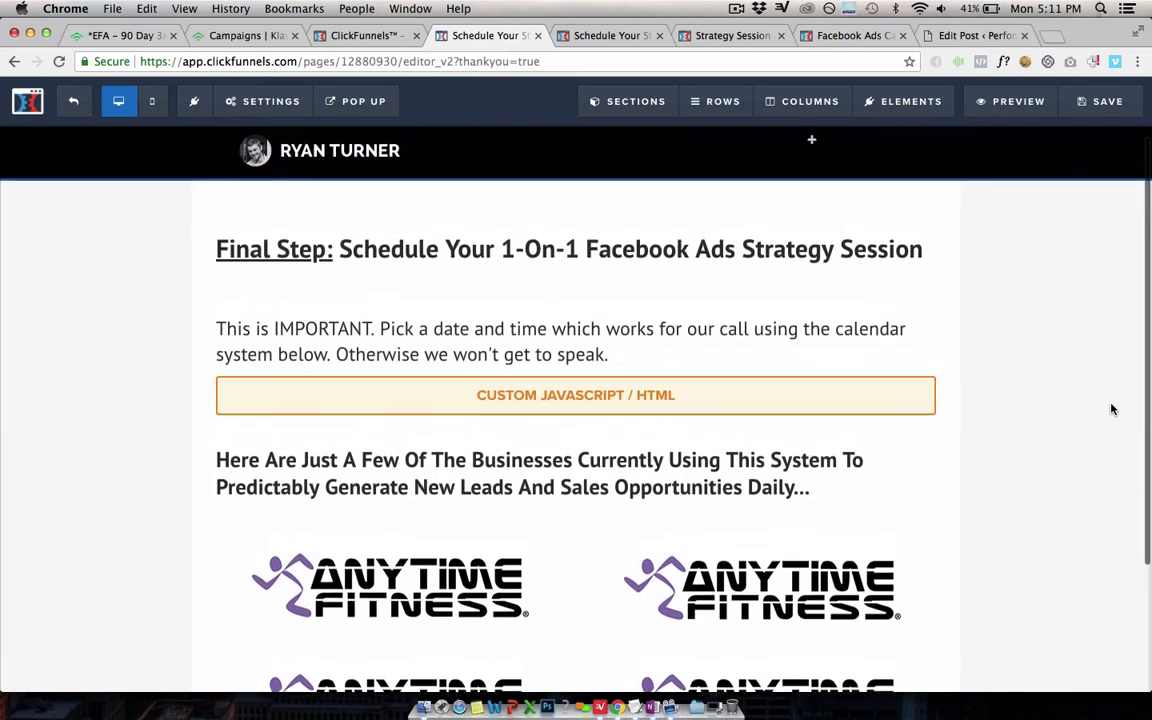
click(652, 410)
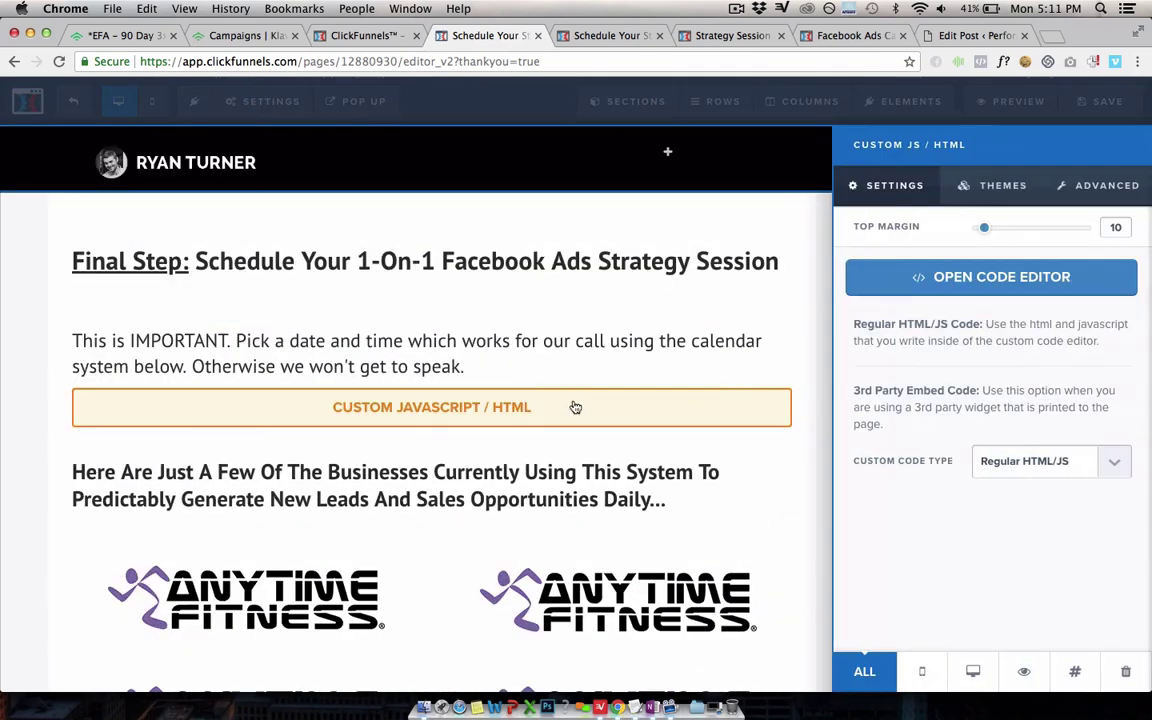
Step: View the code editor of the Custom JavaScript / HTML element and close it without adding any code
click(980, 282)
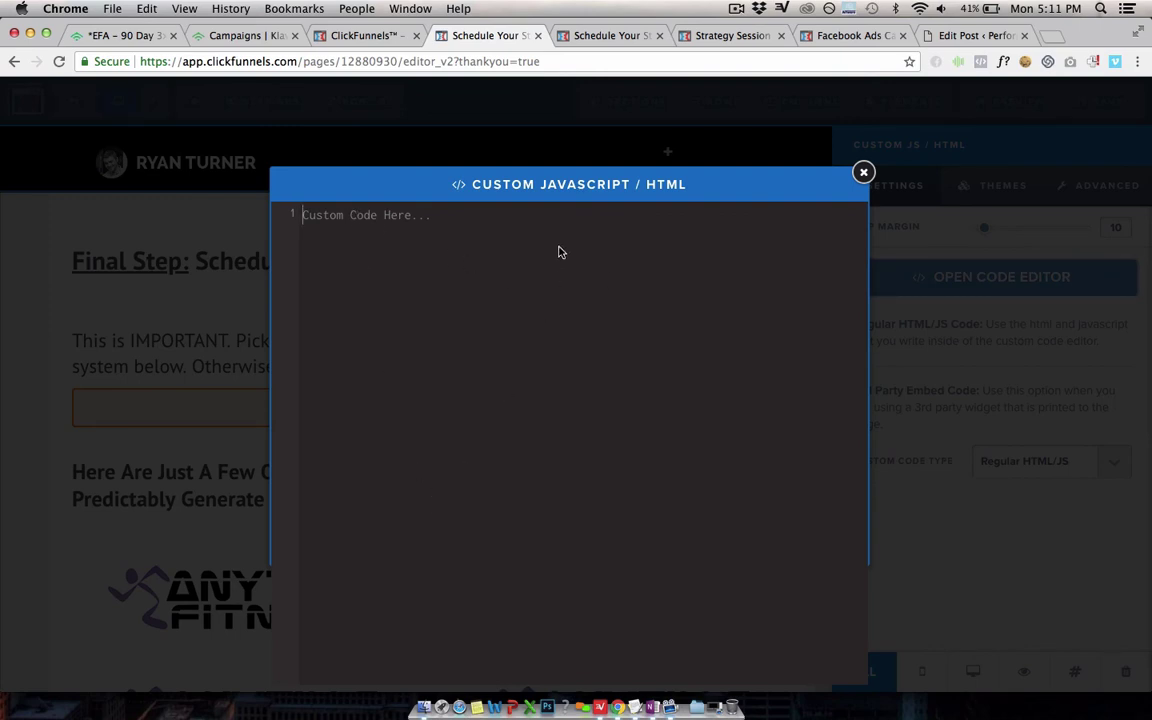
click(865, 174)
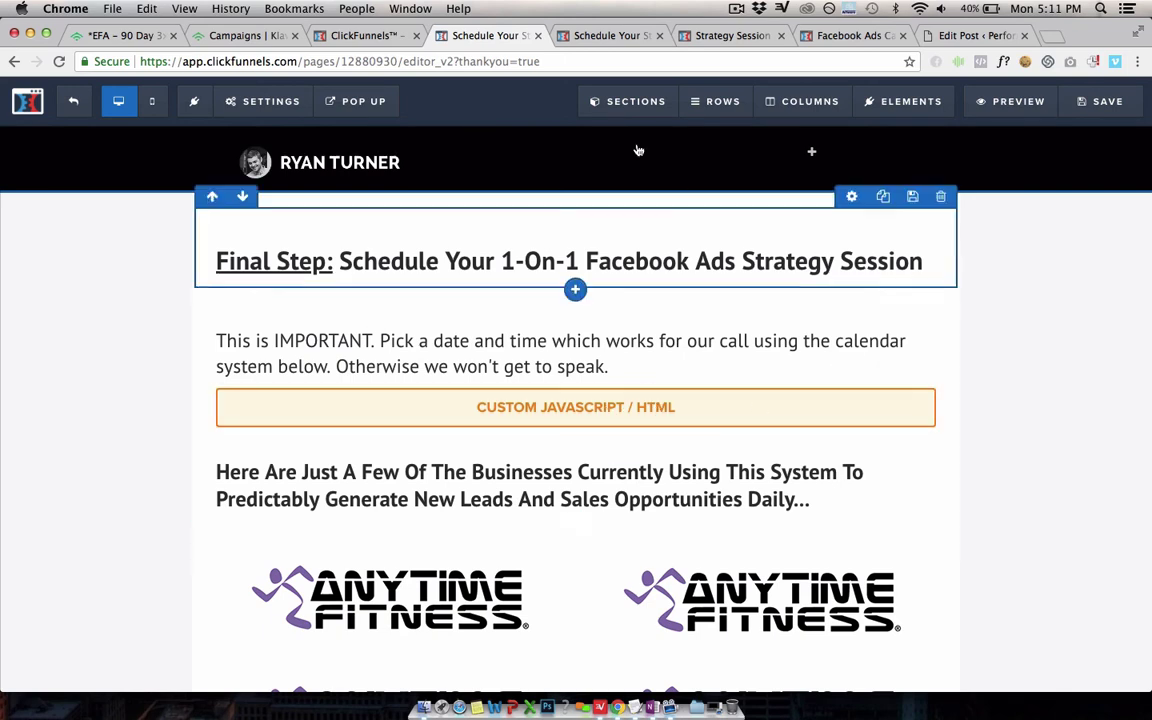
Step: Exit the Schedule A page editor without saving and return to the funnel step's overview
click(373, 38)
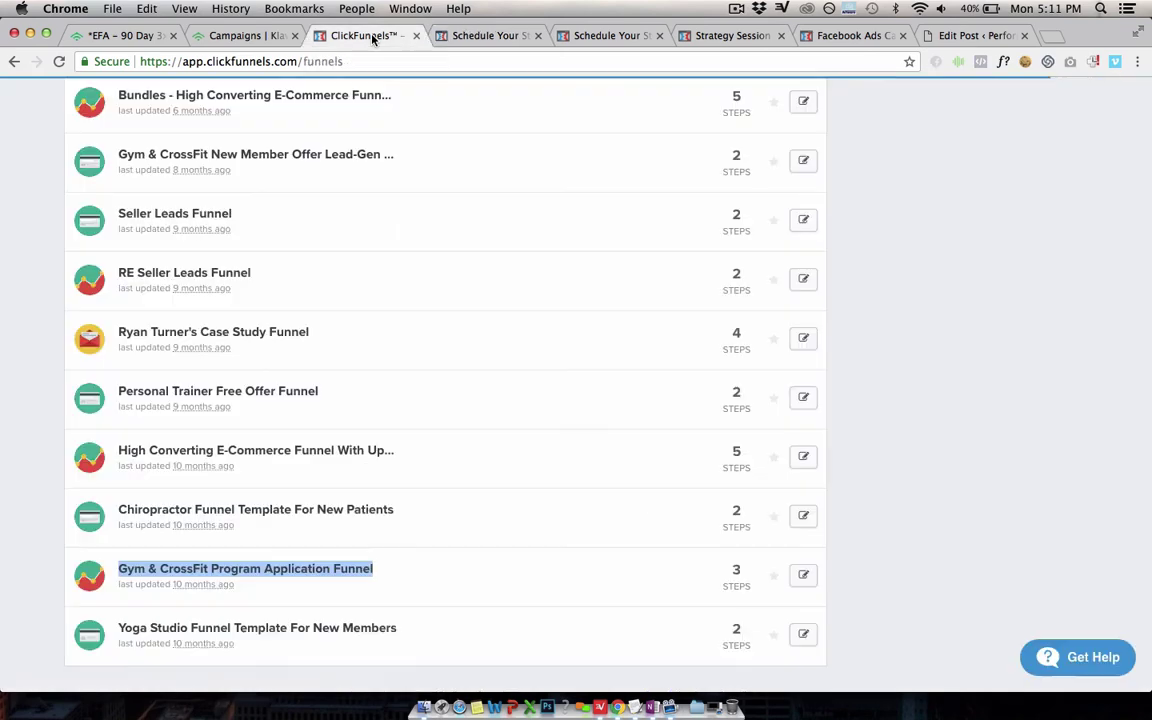
click(446, 36)
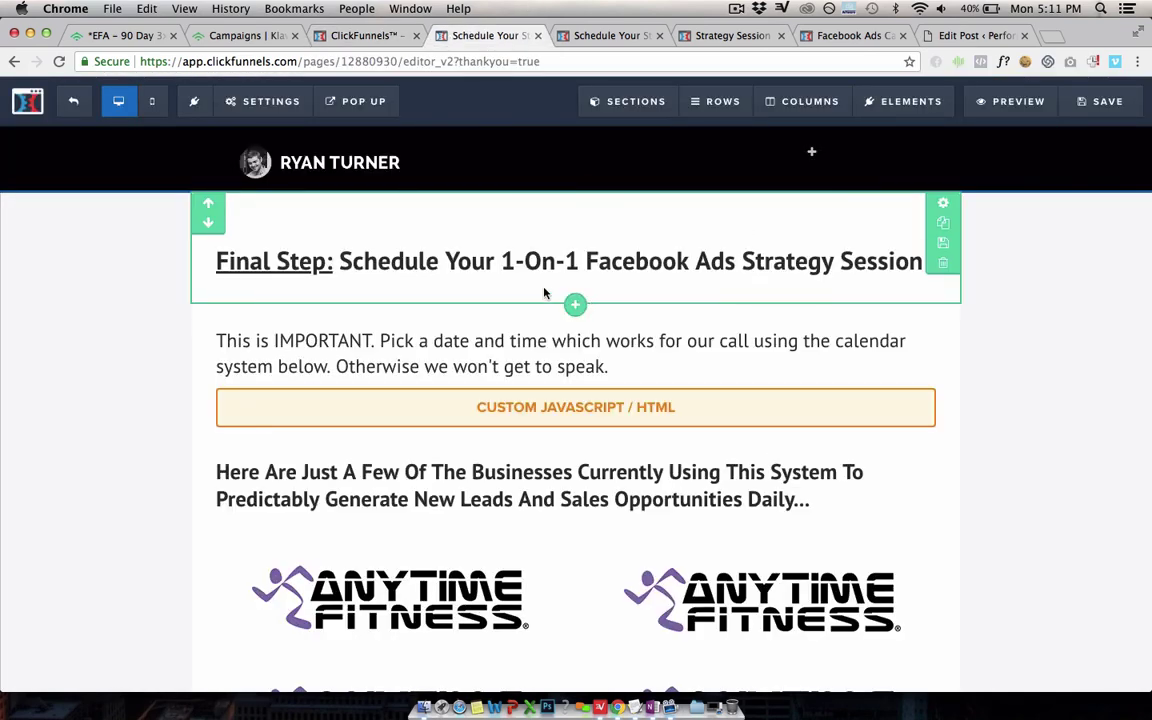
click(80, 103)
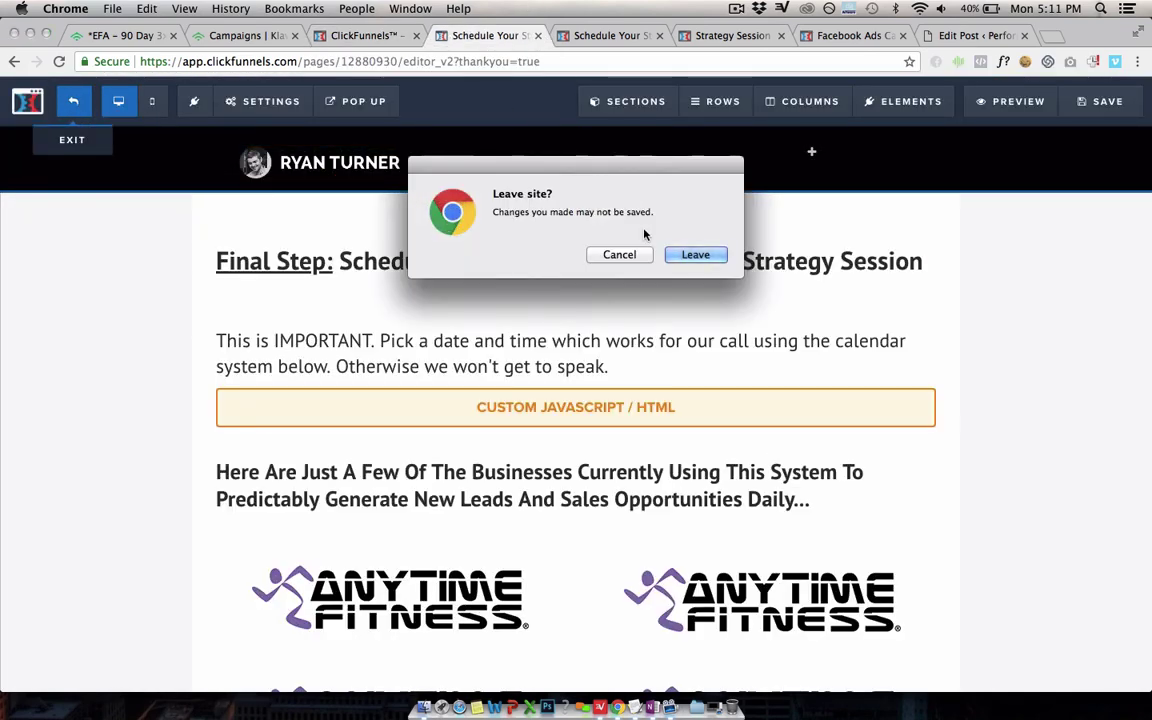
click(695, 254)
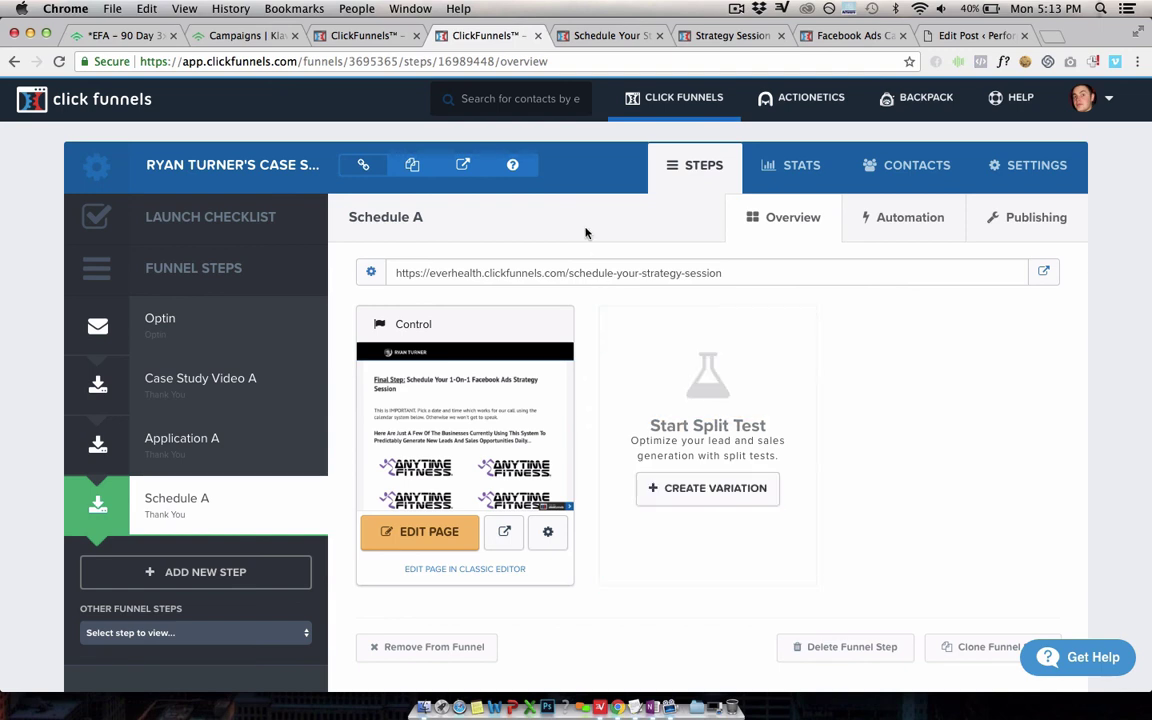
click(736, 8)
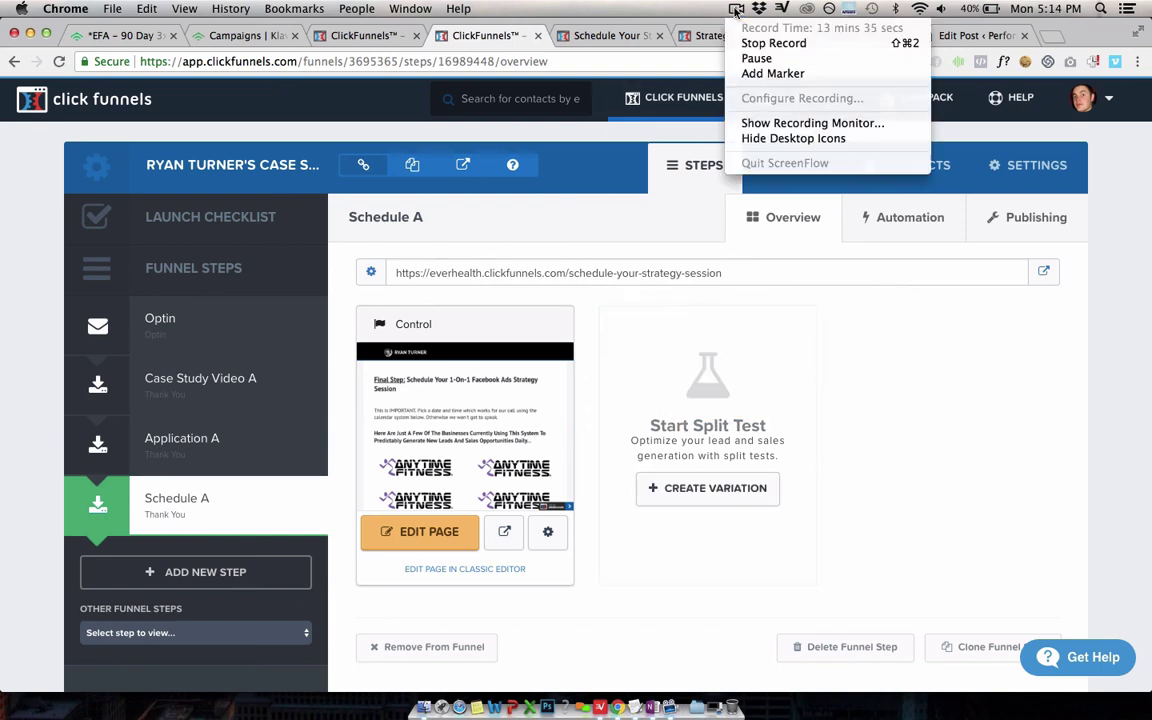